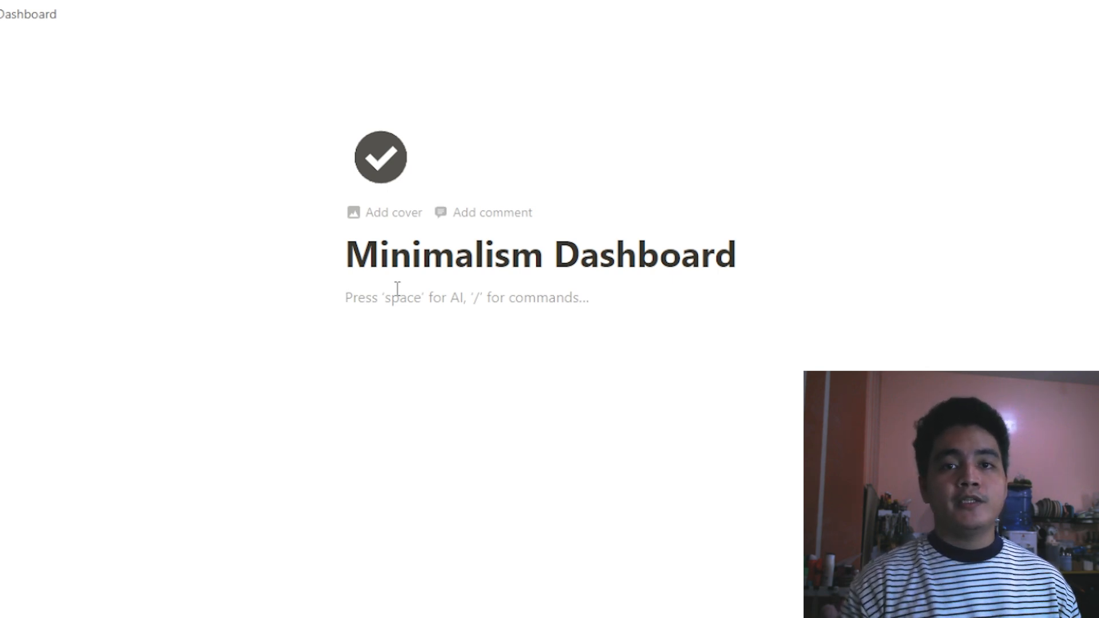
# - Add two "Text" lines below the page title and arrange them side by side as two widened columns
pyautogui.write('T')
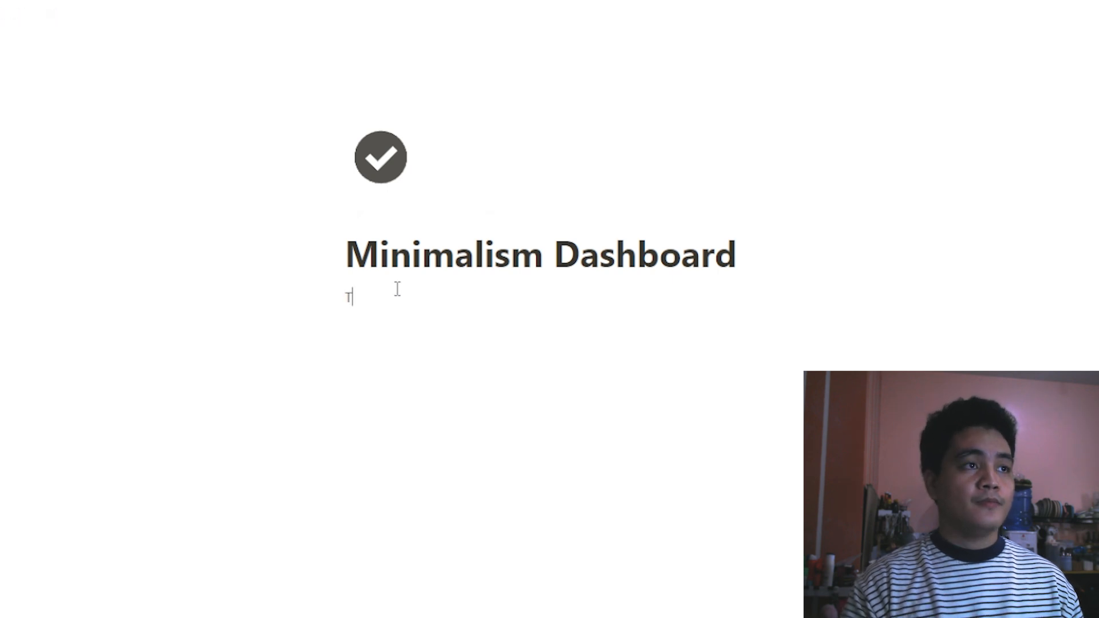
pyautogui.write('ext')
pyautogui.press('Return')
pyautogui.write('Text')
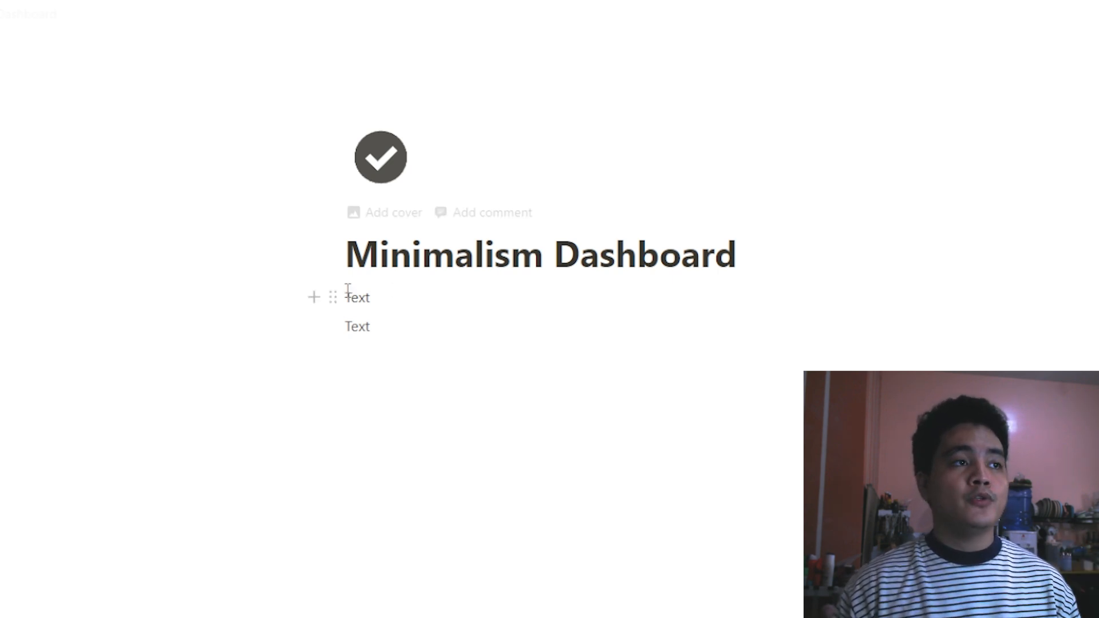
pyautogui.moveTo(328, 327); pyautogui.dragTo(987, 301)
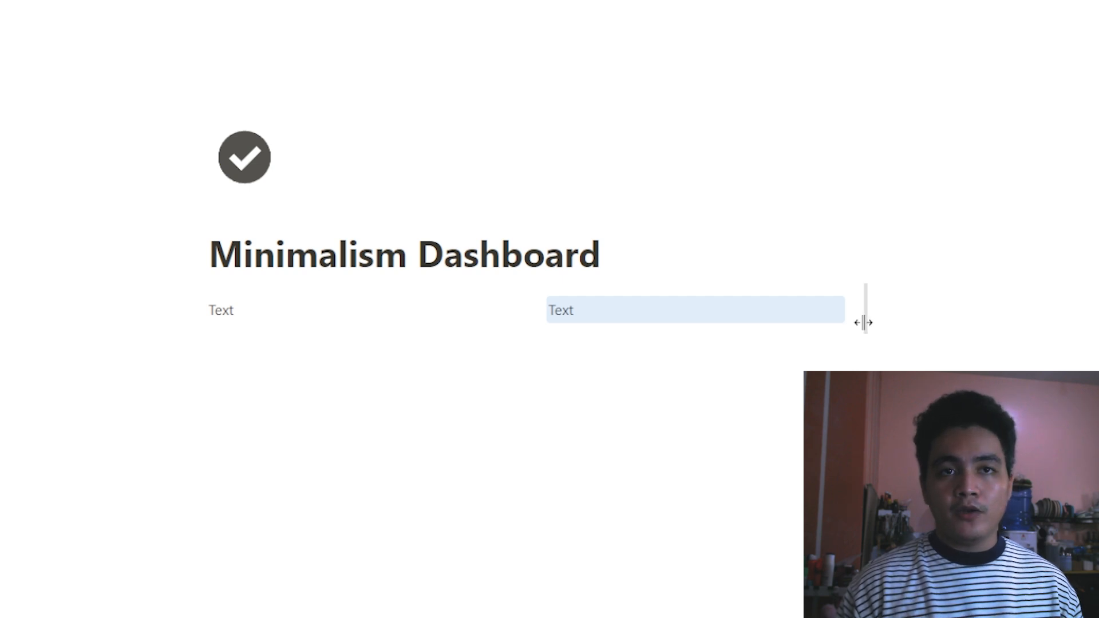
pyautogui.moveTo(863, 322); pyautogui.dragTo(905, 317)
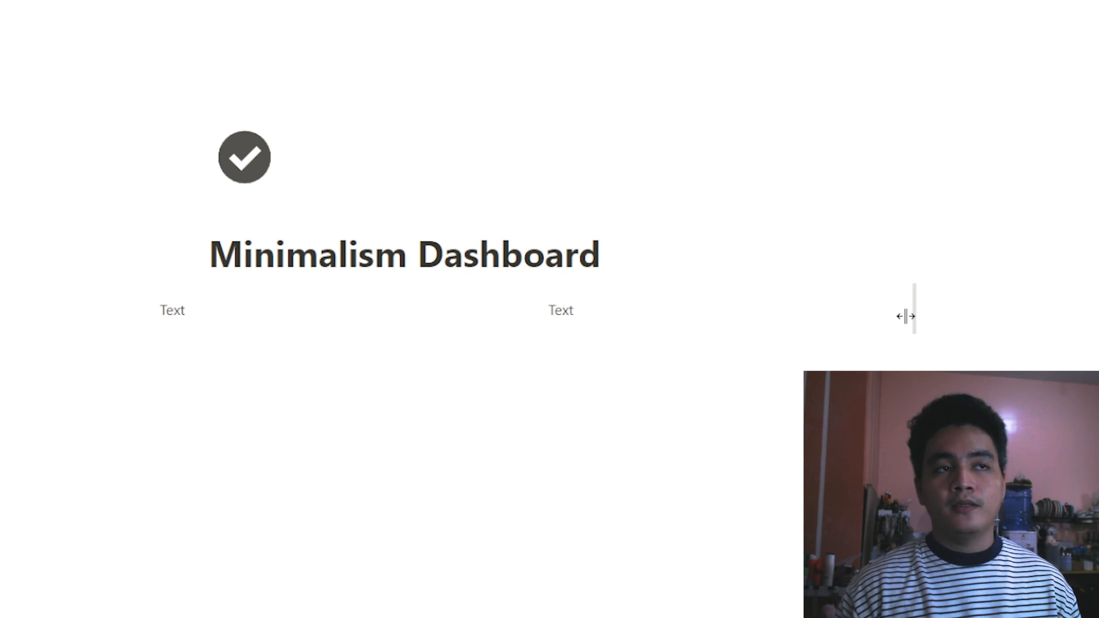
# - Replace the first column's text with a callout containing the bold heading "Page Sections"
pyautogui.doubleClick(163, 312)
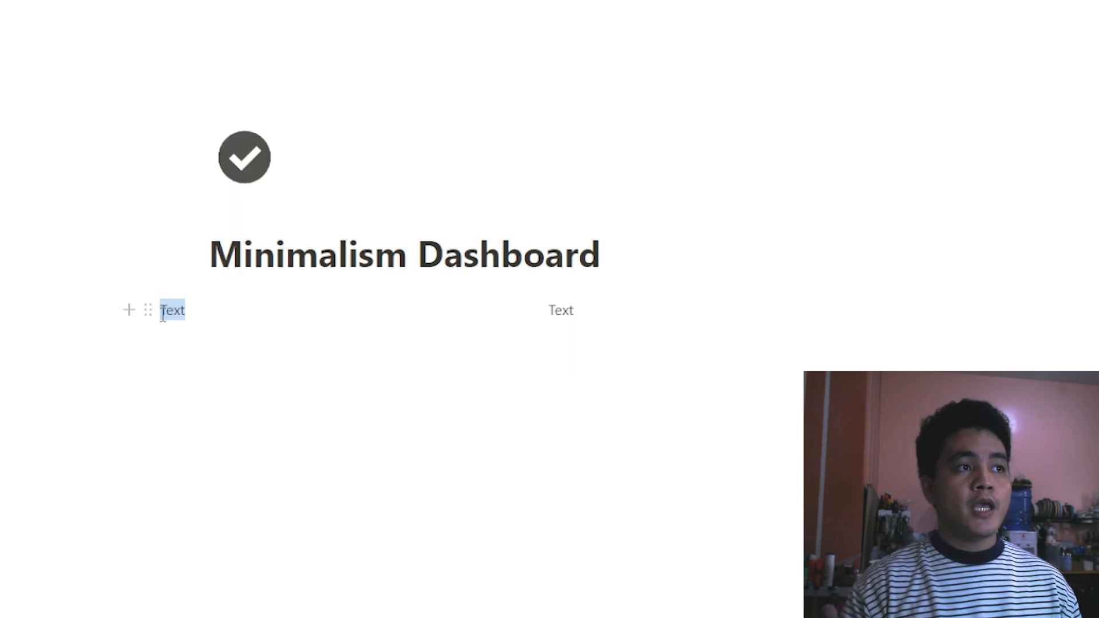
pyautogui.write('/call')
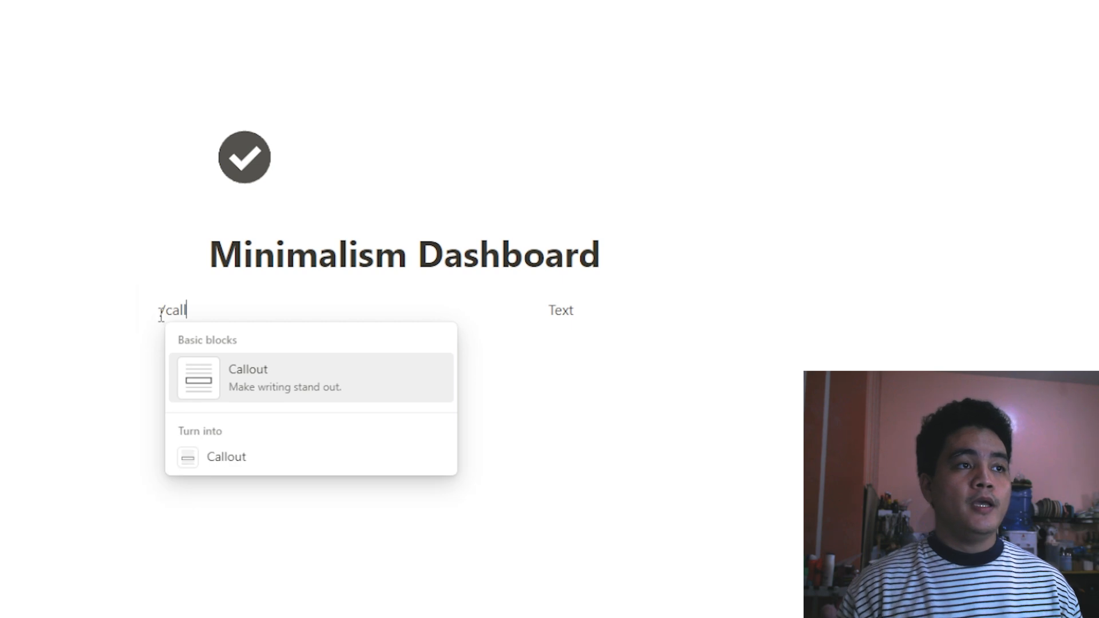
pyautogui.click(255, 399)
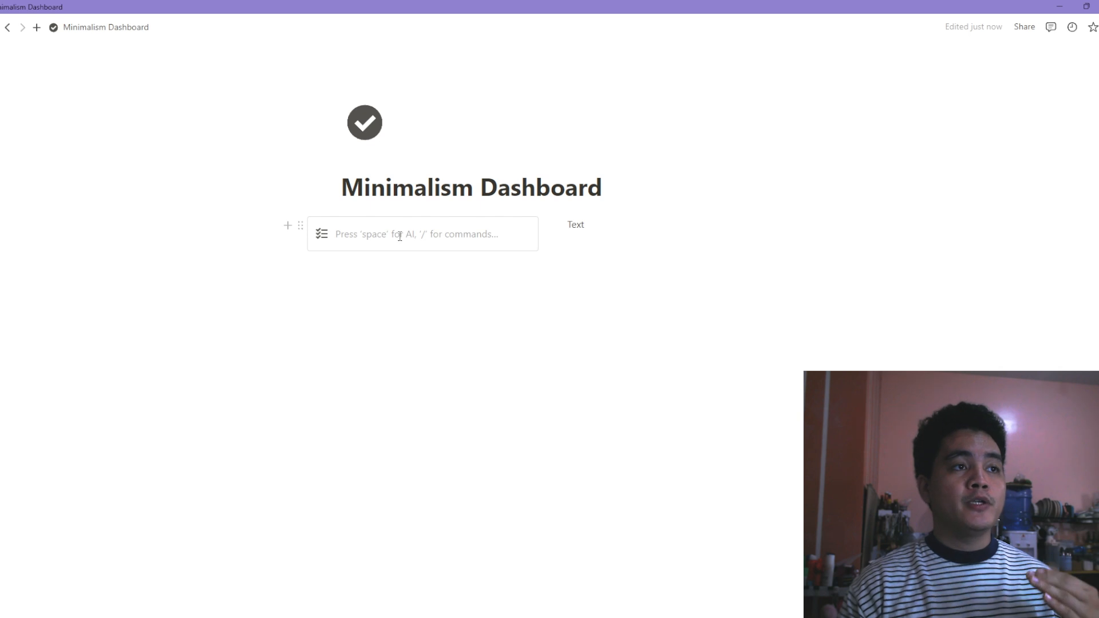
pyautogui.write('Page Se')
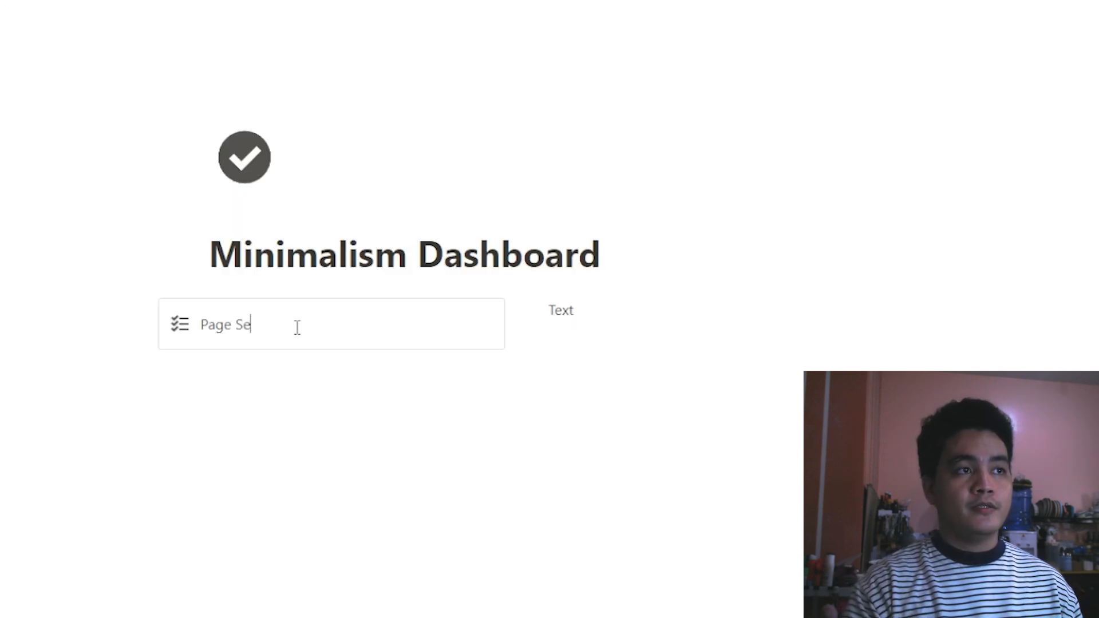
pyautogui.write('ntions')
pyautogui.moveTo(297, 327); pyautogui.dragTo(205, 331)
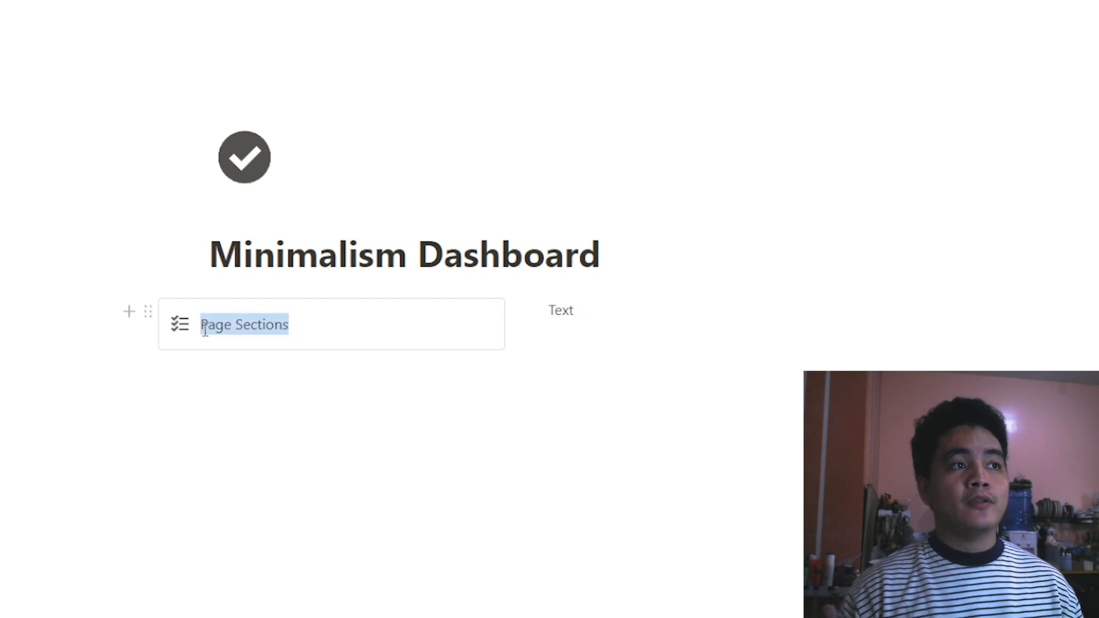
pyautogui.hotkey('ctrl', 'b')
pyautogui.click(348, 328)
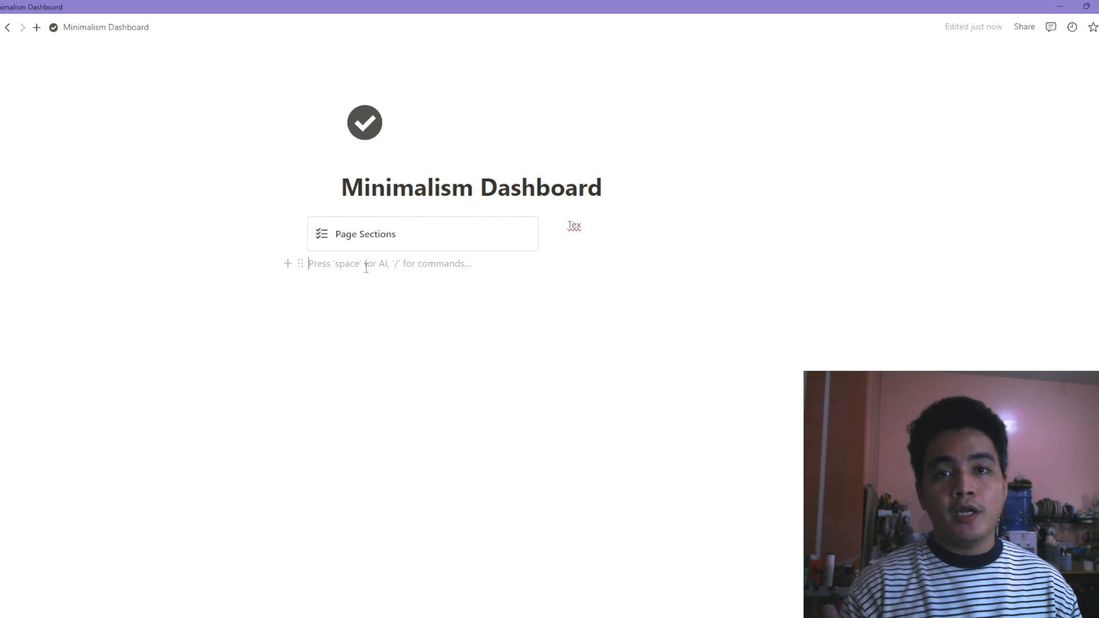
# - Embed a new sub-page below the Page Sections callout, title it "Finances" and return to the dashboard
pyautogui.write('/pages')
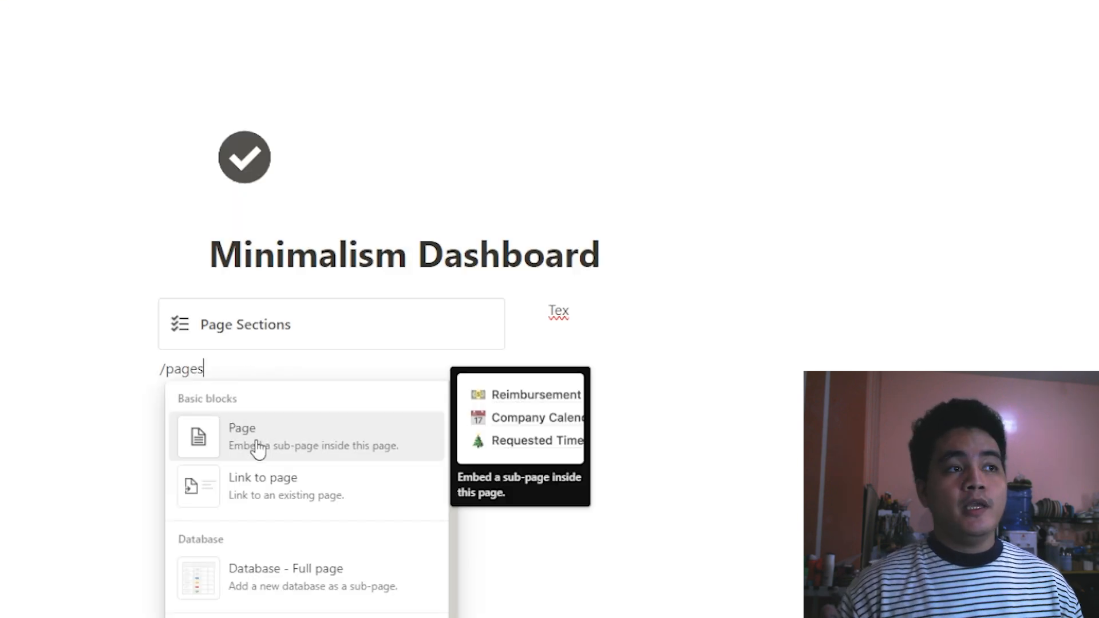
pyautogui.click(256, 449)
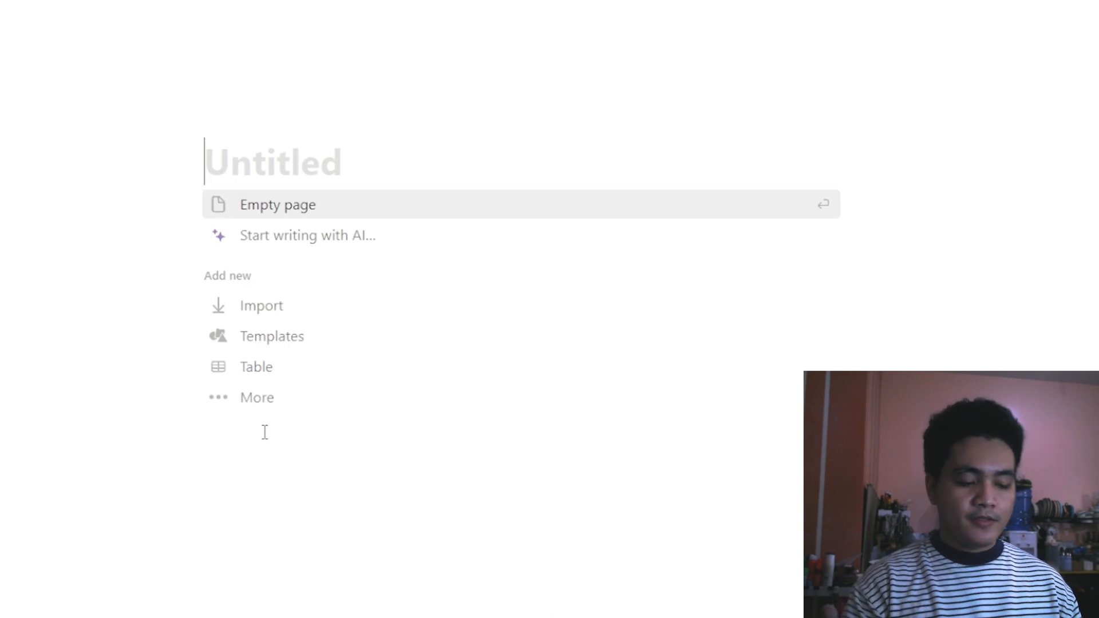
pyautogui.write('Finances')
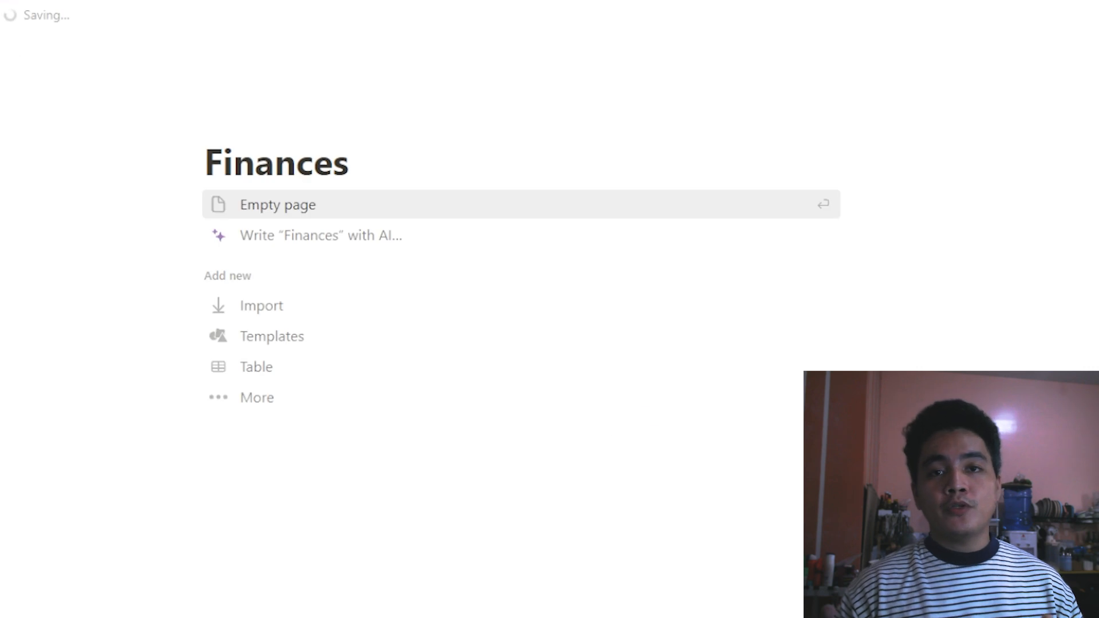
pyautogui.click(1, 16)
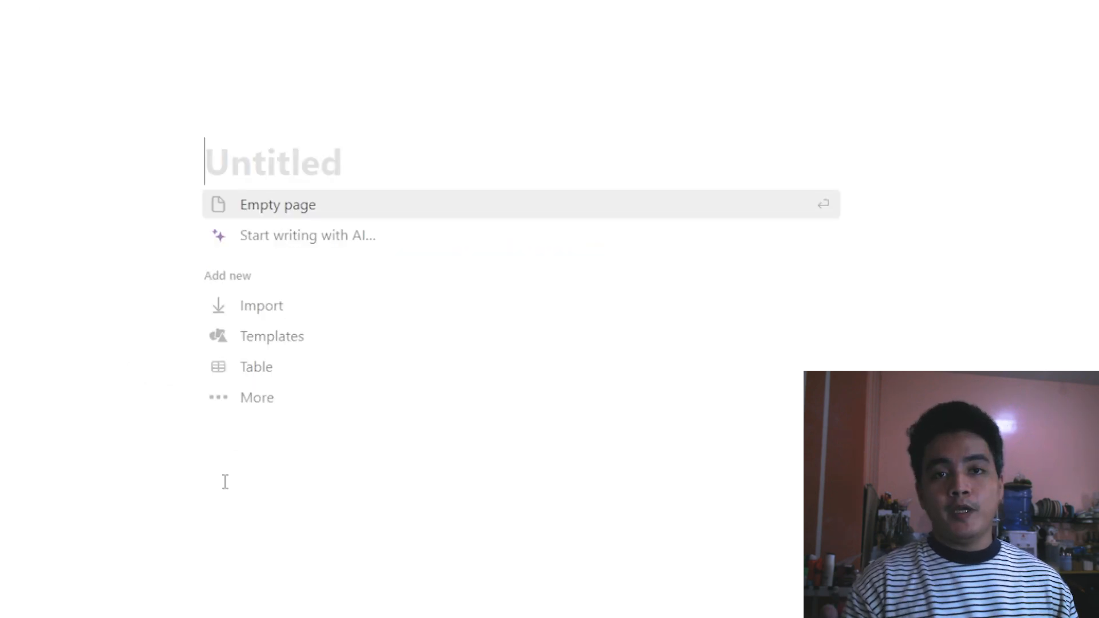
# - Title the four additional sub-pages "Studies", "Schedule", "Travel Plans" and "Content Creation"
pyautogui.write('Studies')
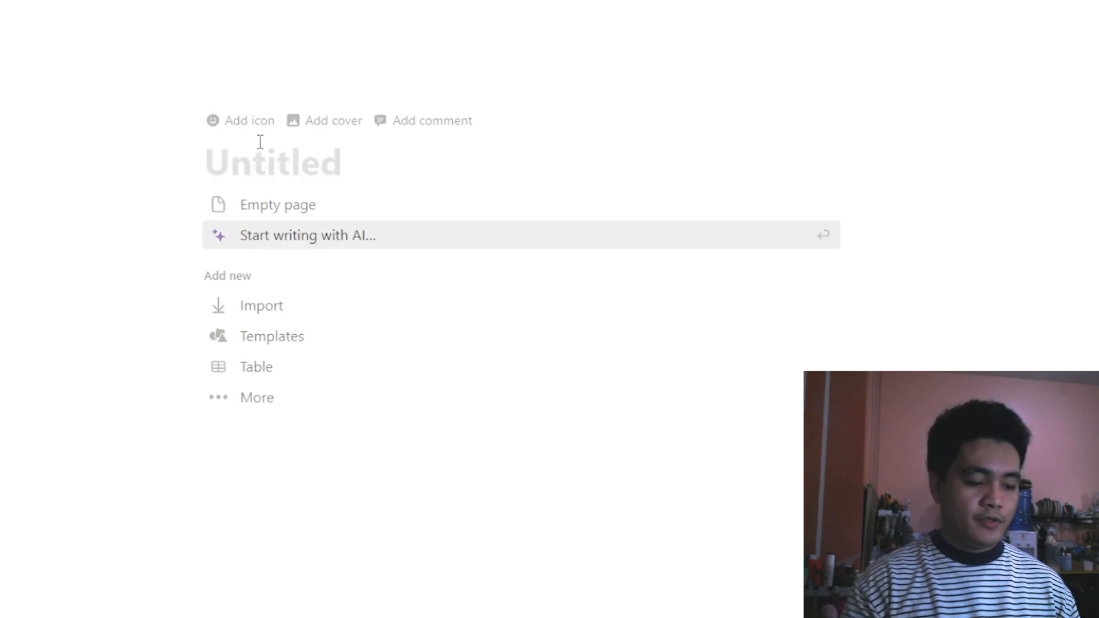
pyautogui.write('Schedule')
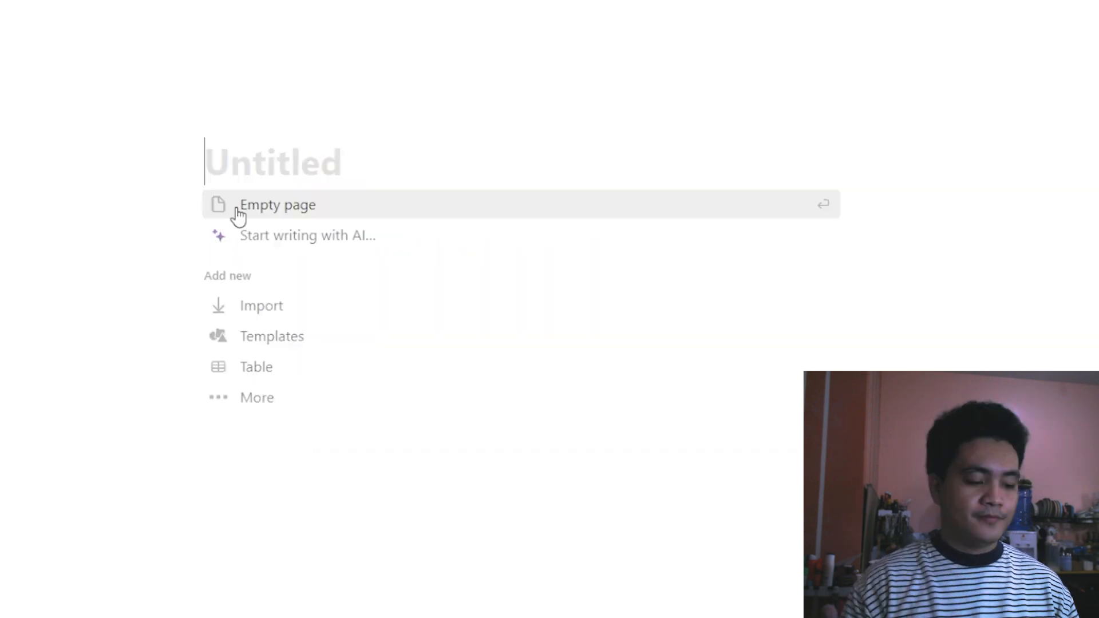
pyautogui.write('Travel ')
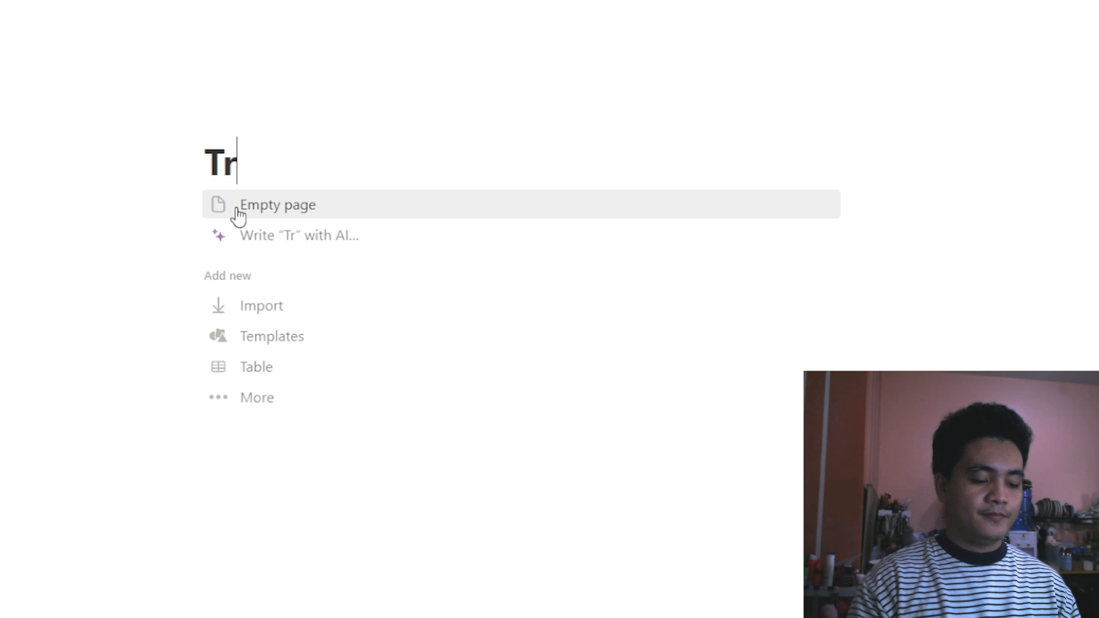
pyautogui.write('Plans')
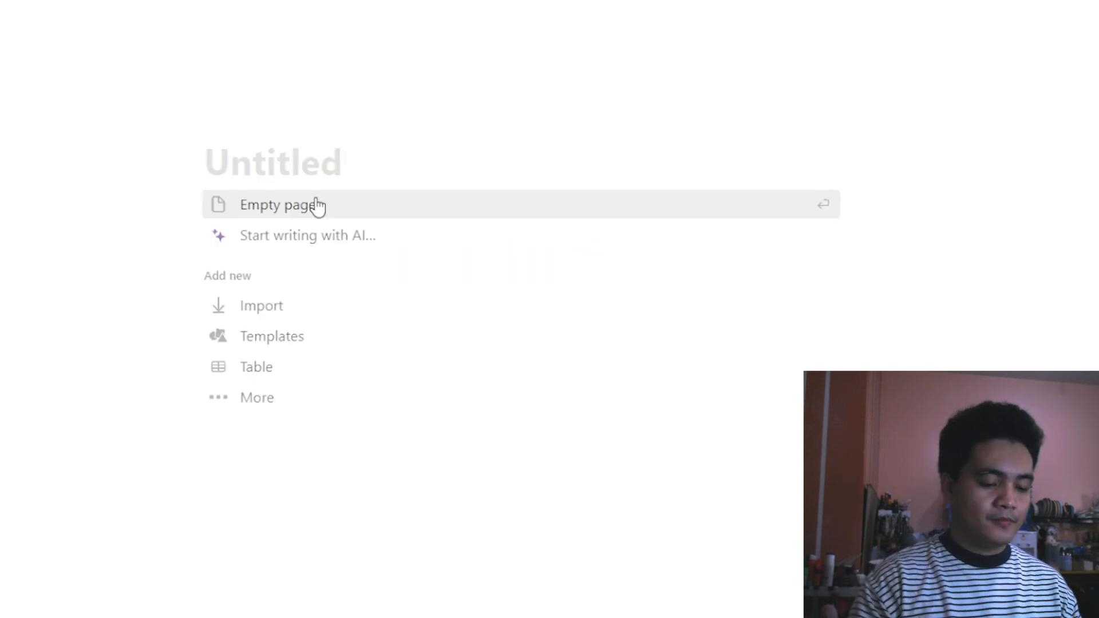
pyautogui.write('Content Cr')
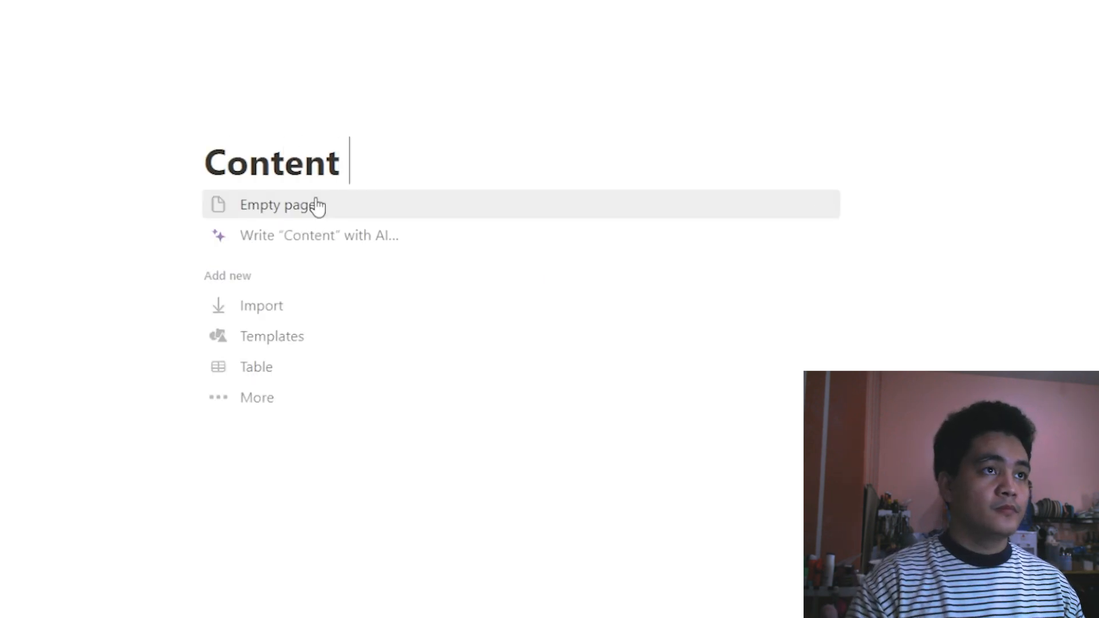
pyautogui.write('eatiopn')
pyautogui.press('BackSpace')
pyautogui.press('BackSpace')
pyautogui.write('n')
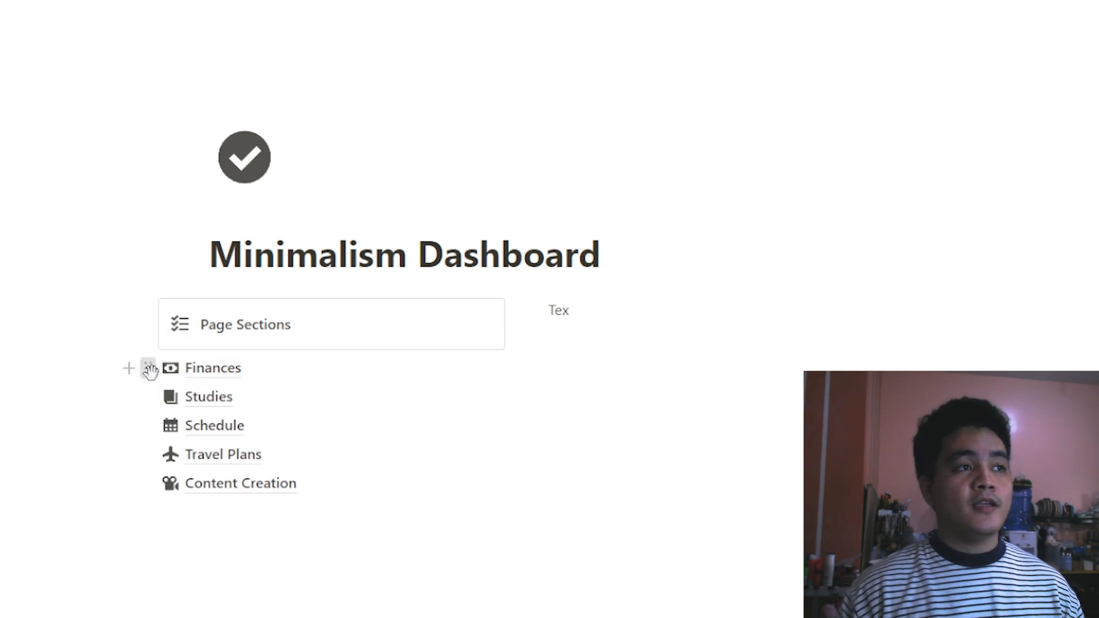
# - Move the five sub-page links into the Page Sections callout and narrow the callout's column
pyautogui.moveTo(148, 369); pyautogui.dragTo(245, 336)
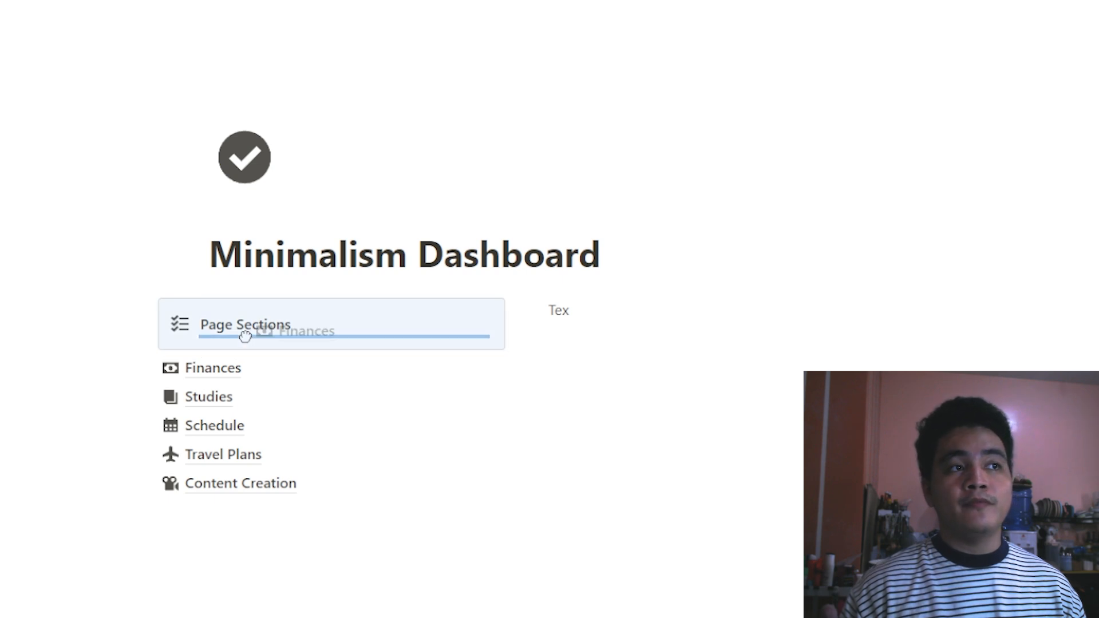
pyautogui.moveTo(245, 336); pyautogui.dragTo(246, 337)
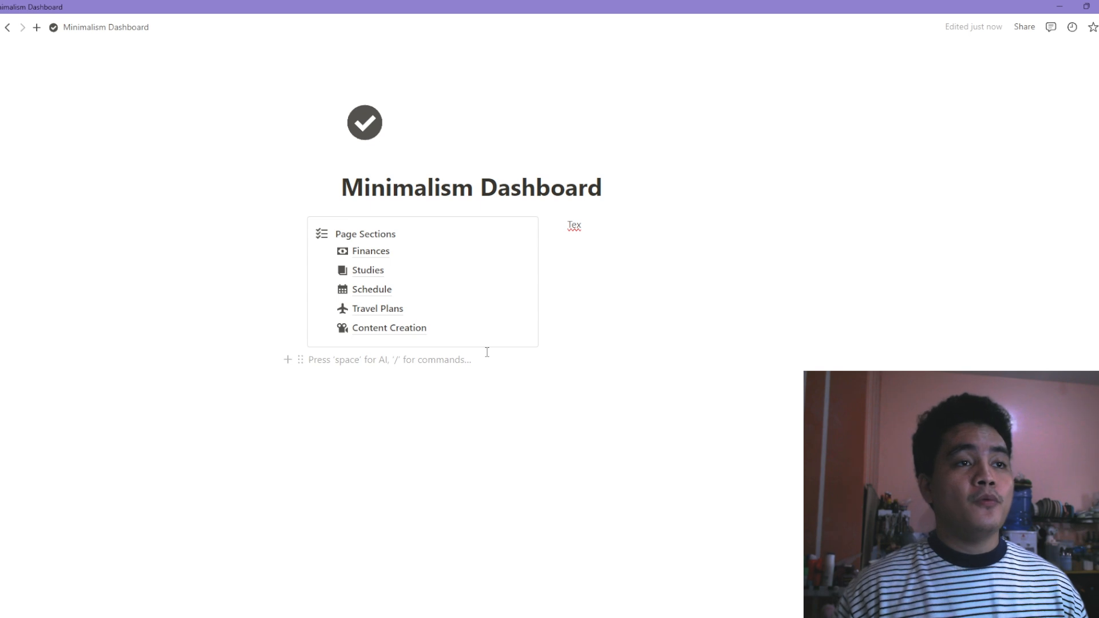
pyautogui.click(549, 280)
pyautogui.moveTo(549, 280); pyautogui.dragTo(517, 282)
# - Replace the leftover text in the second column with an inline database for the Daily To-Do List
pyautogui.click(565, 230)
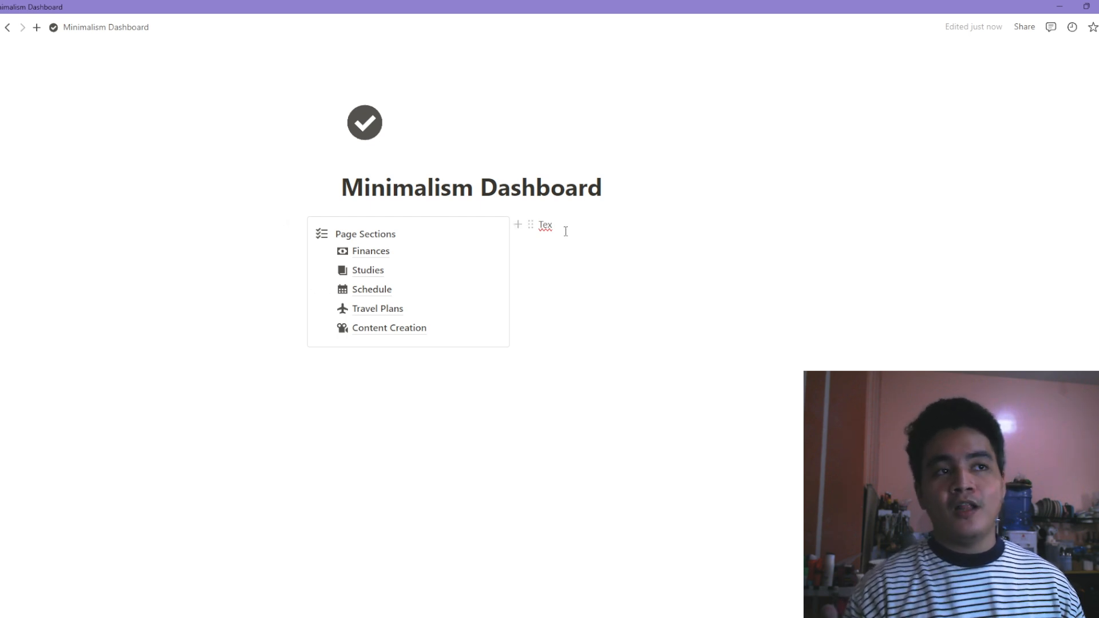
pyautogui.press('BackSpace')
pyautogui.press('BackSpace')
pyautogui.press('BackSpace')
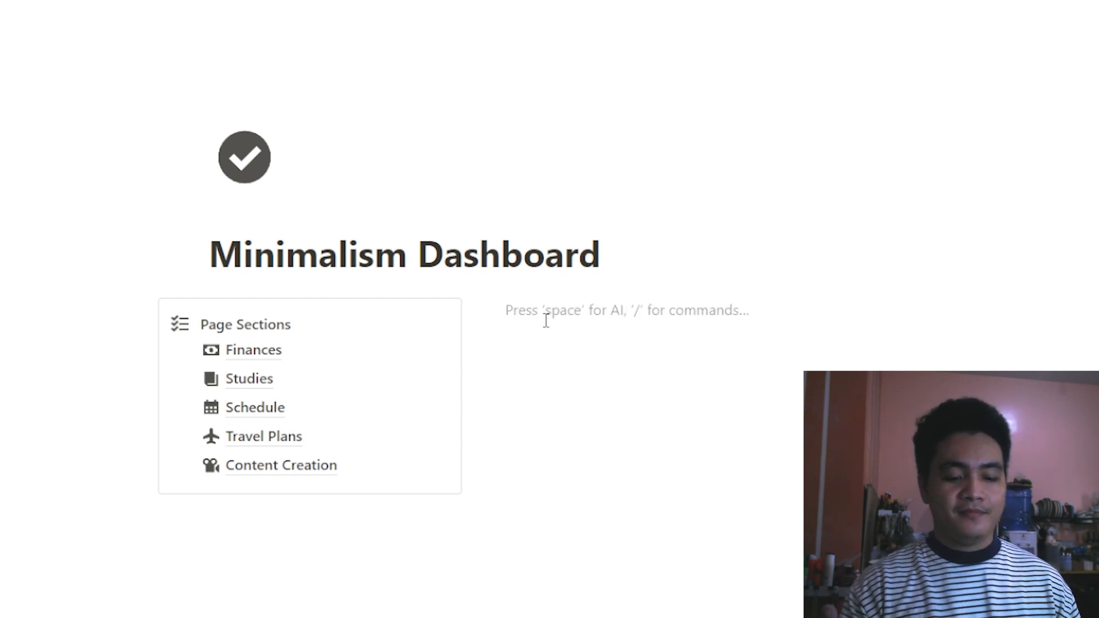
pyautogui.write('/datab')
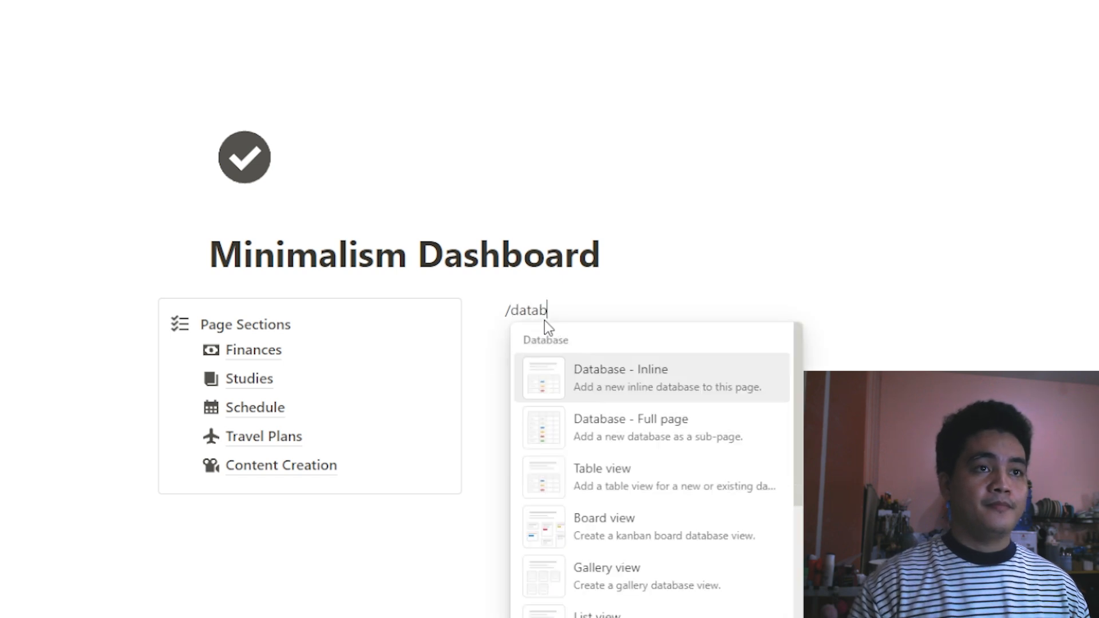
pyautogui.click(575, 366)
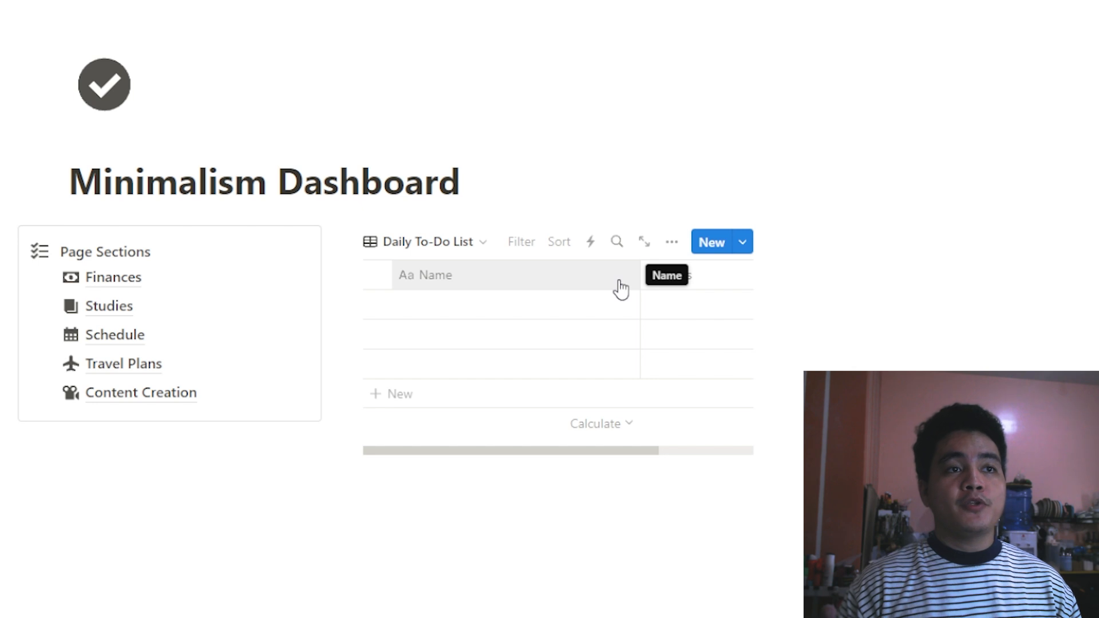
# - Narrow the Name column of the Daily To-Do List table and delete the Tags property
pyautogui.moveTo(639, 266); pyautogui.dragTo(509, 277)
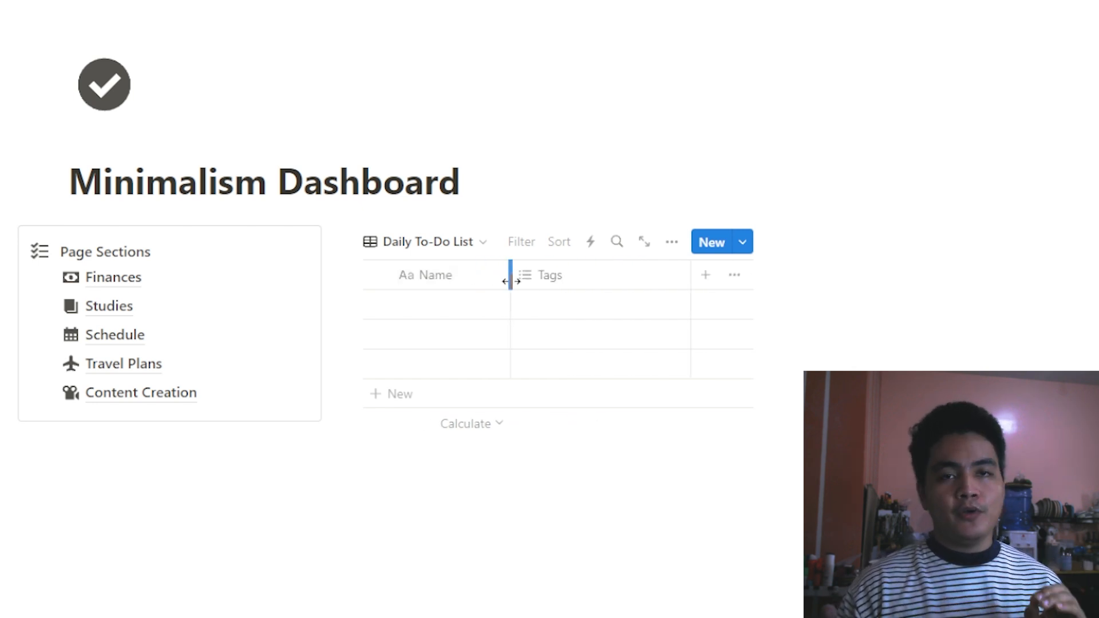
pyautogui.click(541, 286)
pyautogui.click(572, 570)
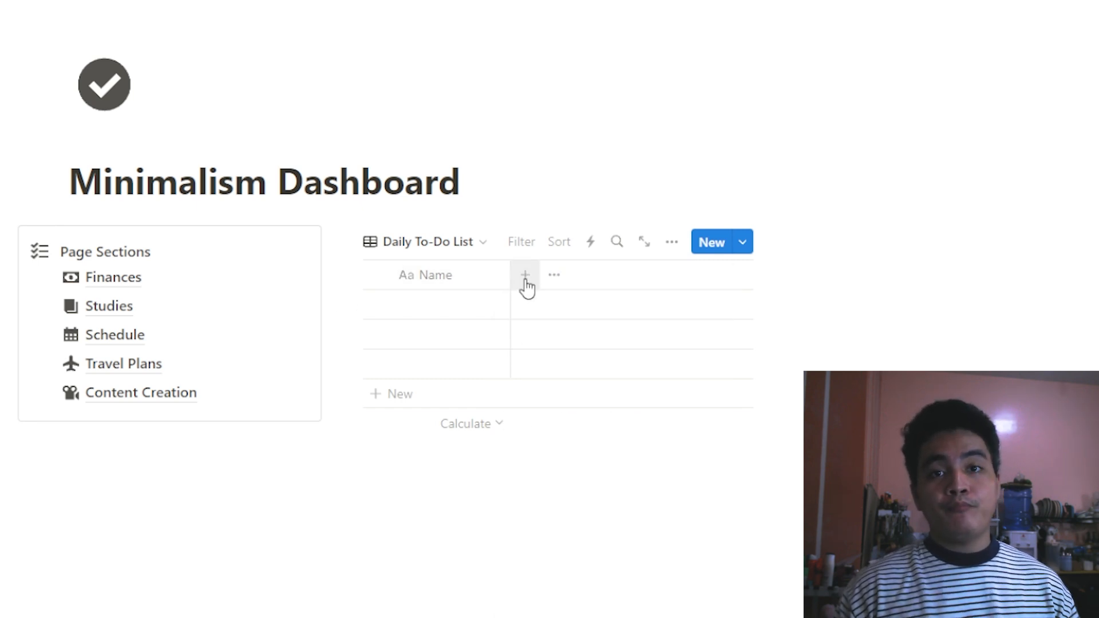
# - Add a Checkbox property to the Daily To-Do List database
pyautogui.click(526, 280)
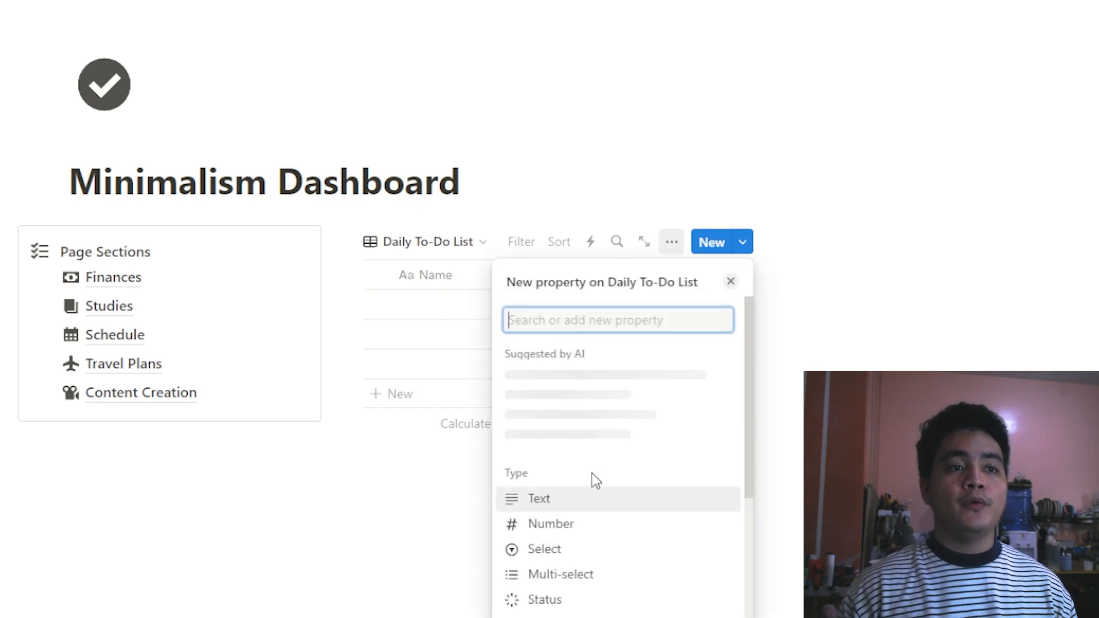
pyautogui.scroll(-4, 624, 595)
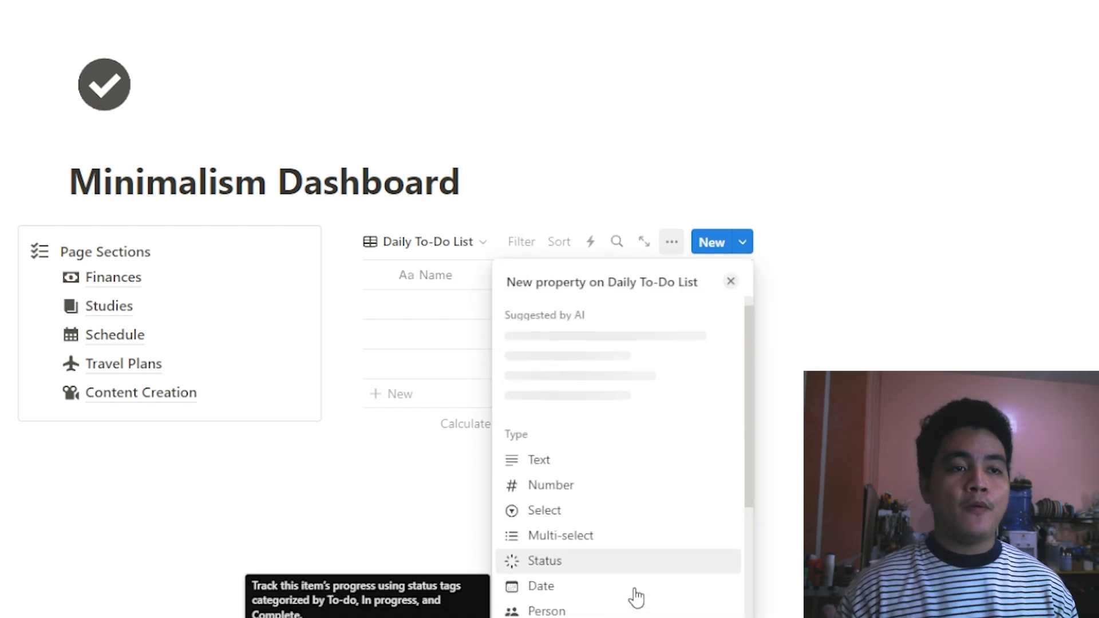
pyautogui.click(583, 517)
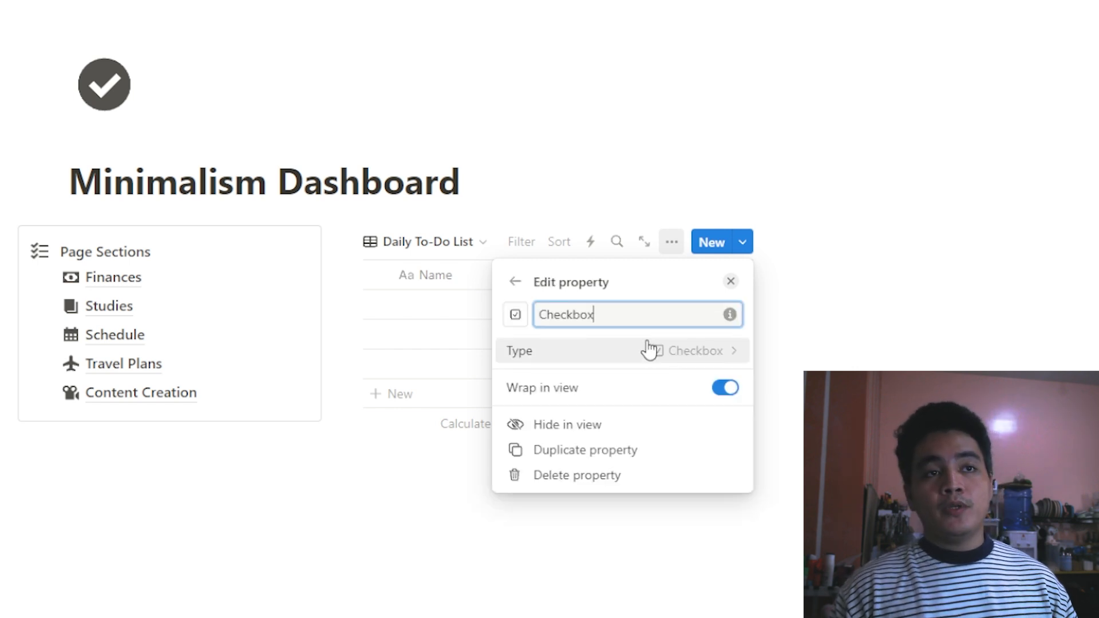
# - Add a Created time property to the Daily To-Do List and set its date format to Relative
pyautogui.click(516, 282)
pyautogui.scroll(-6, 577, 515)
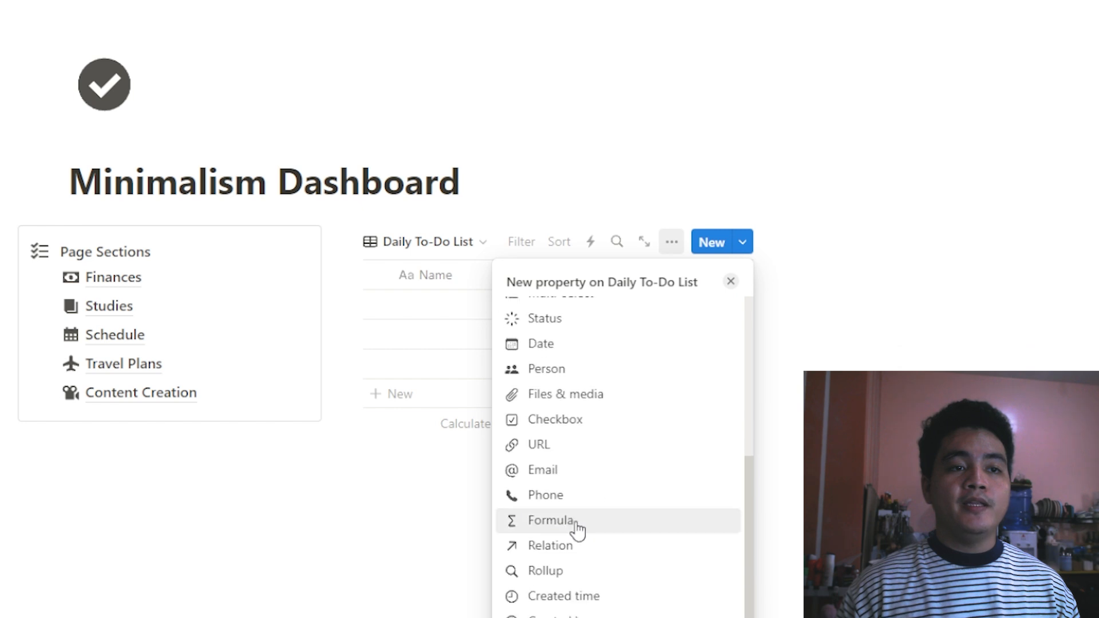
pyautogui.click(612, 599)
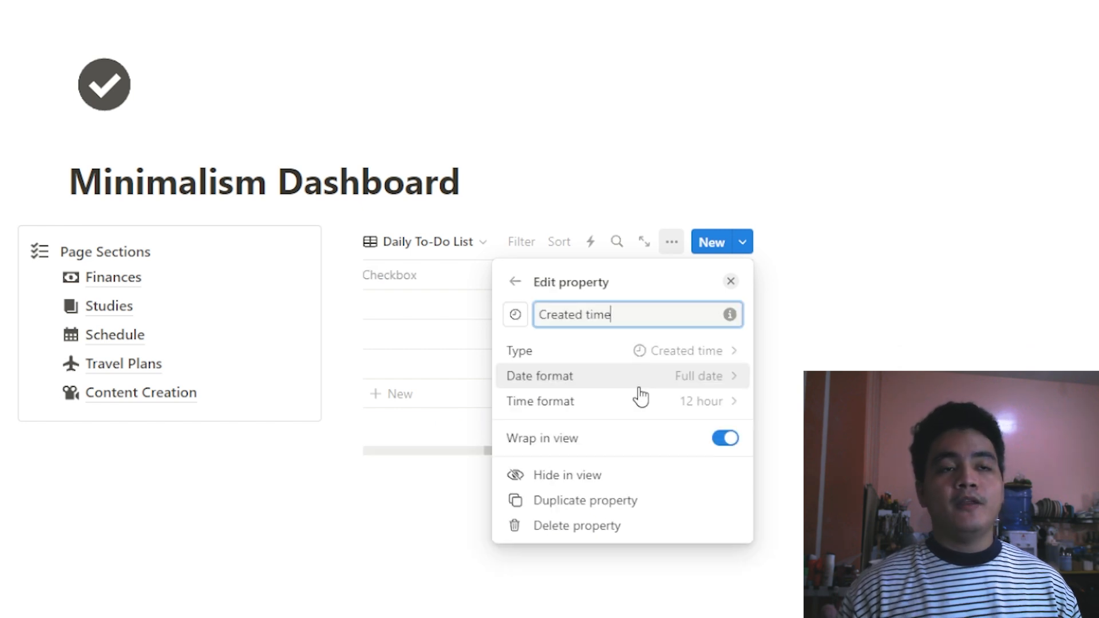
pyautogui.click(671, 382)
pyautogui.click(600, 510)
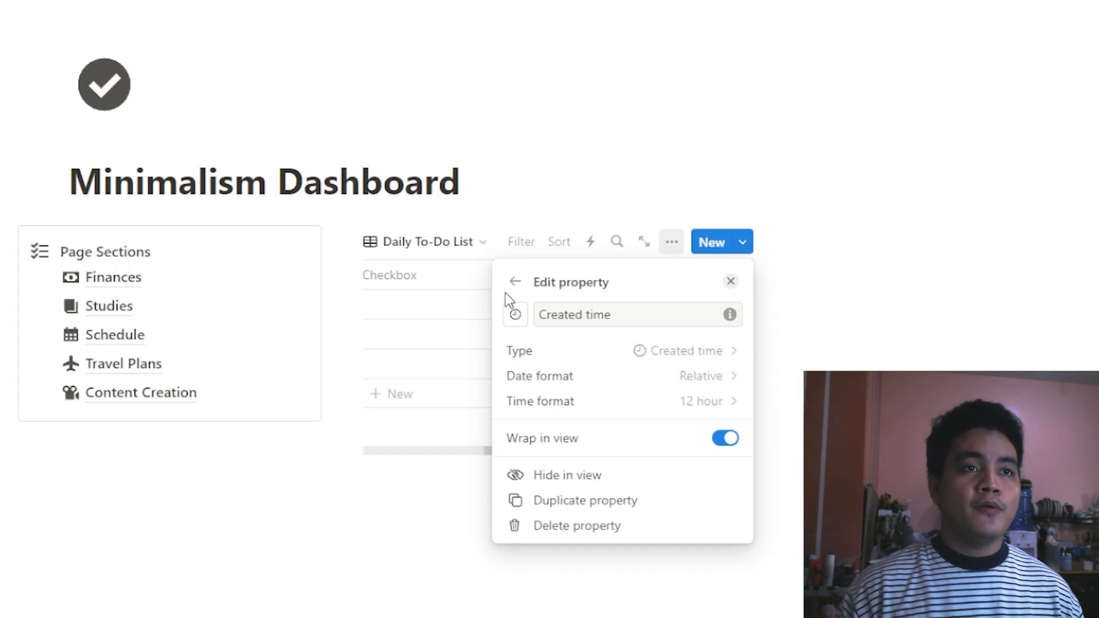
# - Add a Last edited time property to the Daily To-Do List database
pyautogui.click(514, 282)
pyautogui.scroll(-8, 618, 538)
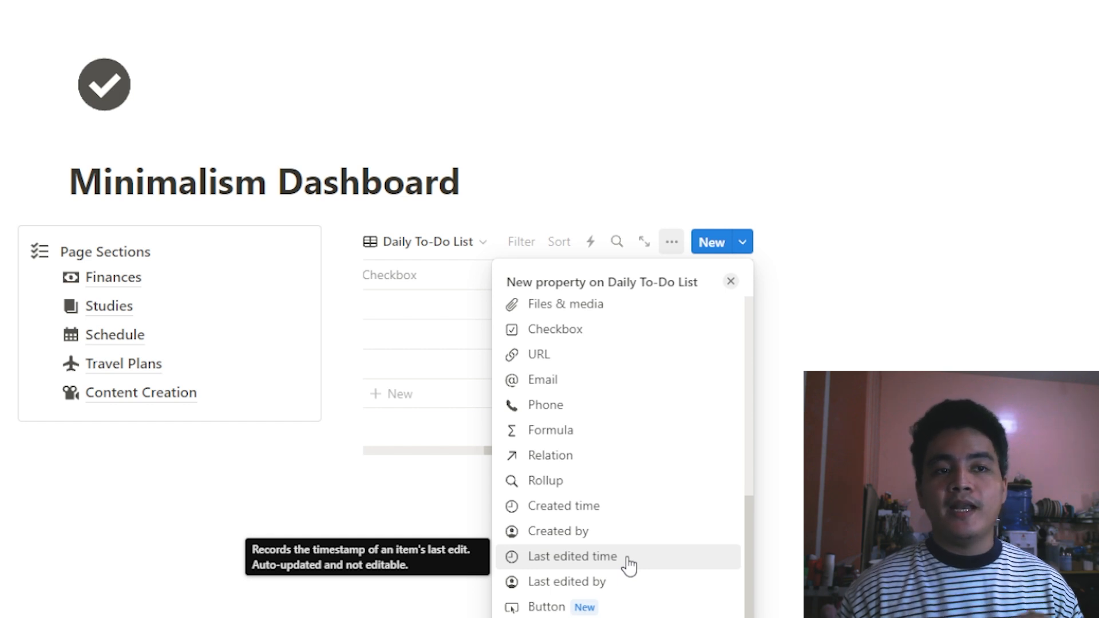
pyautogui.click(630, 565)
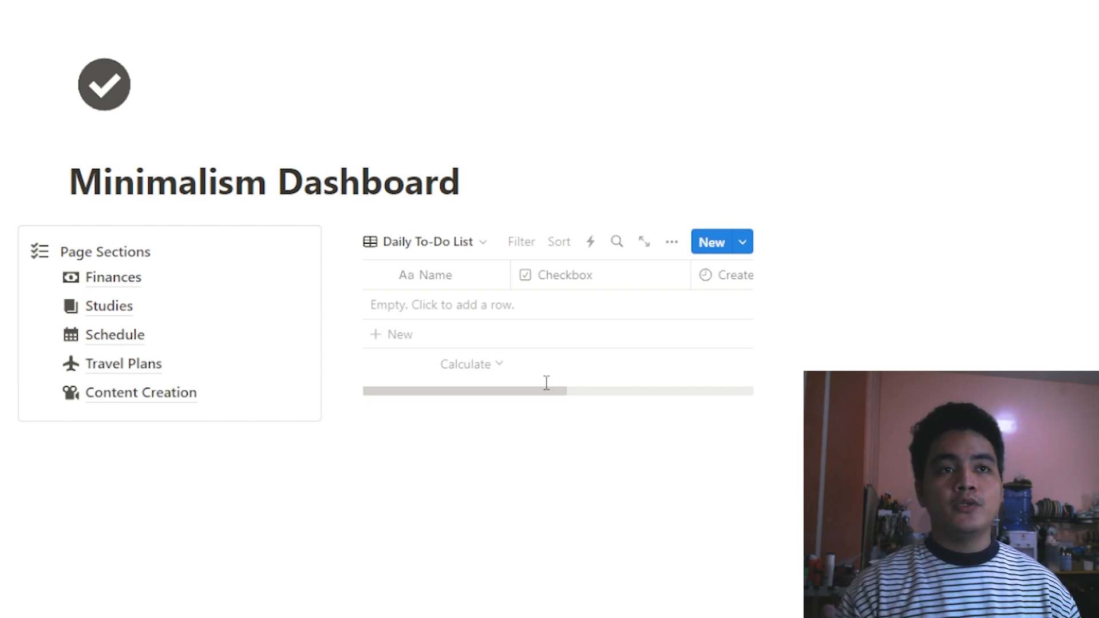
# - Switch the Daily To-Do List view's layout from table to List
pyautogui.click(672, 246)
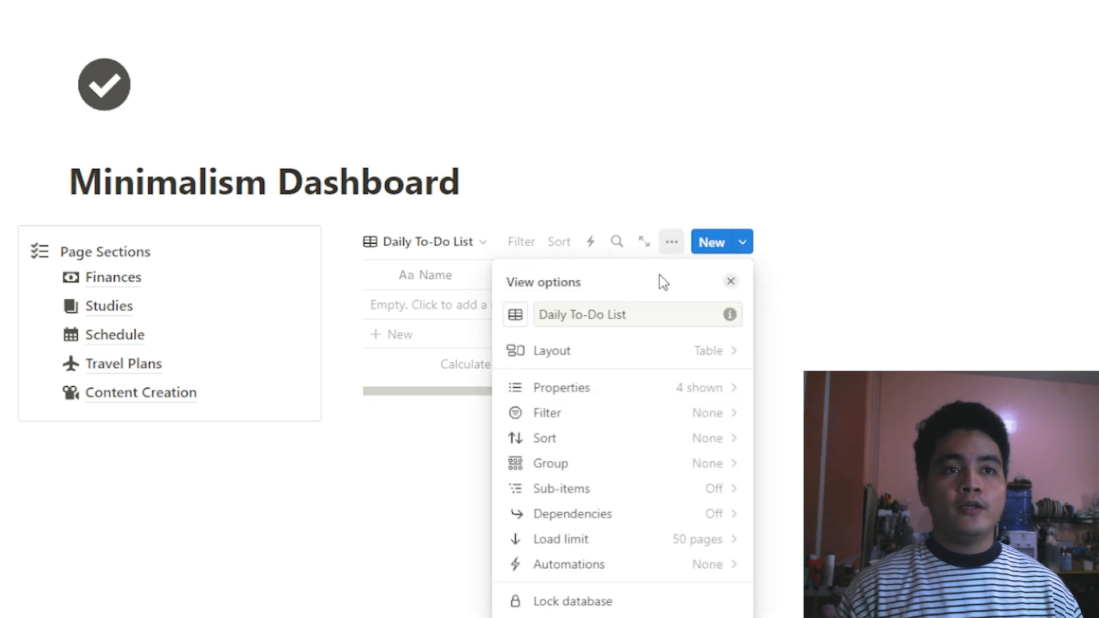
pyautogui.click(650, 353)
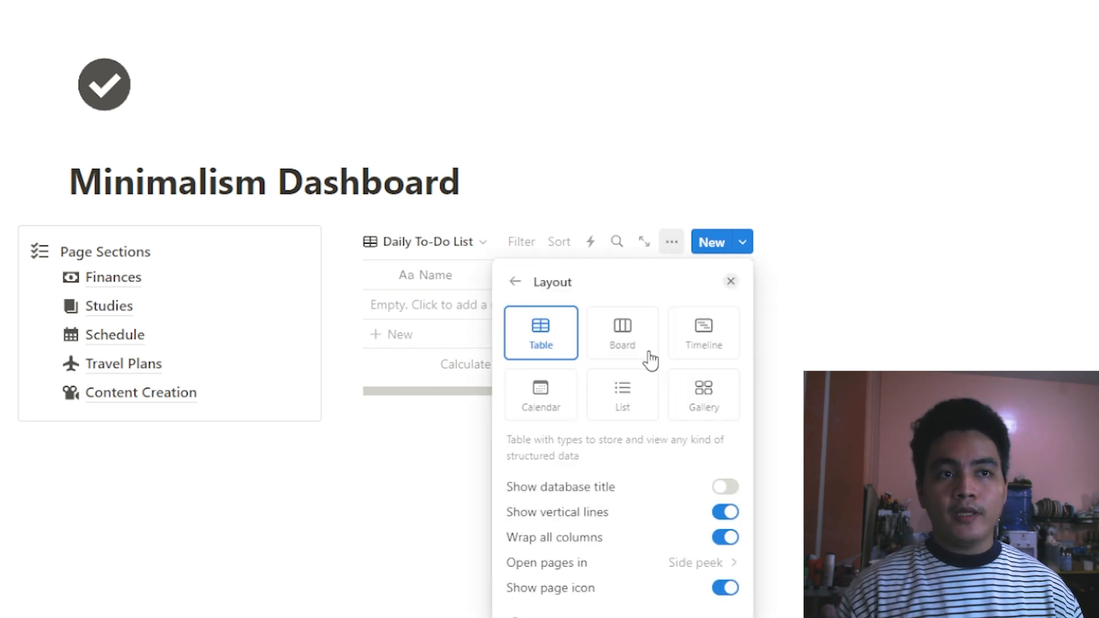
pyautogui.click(628, 406)
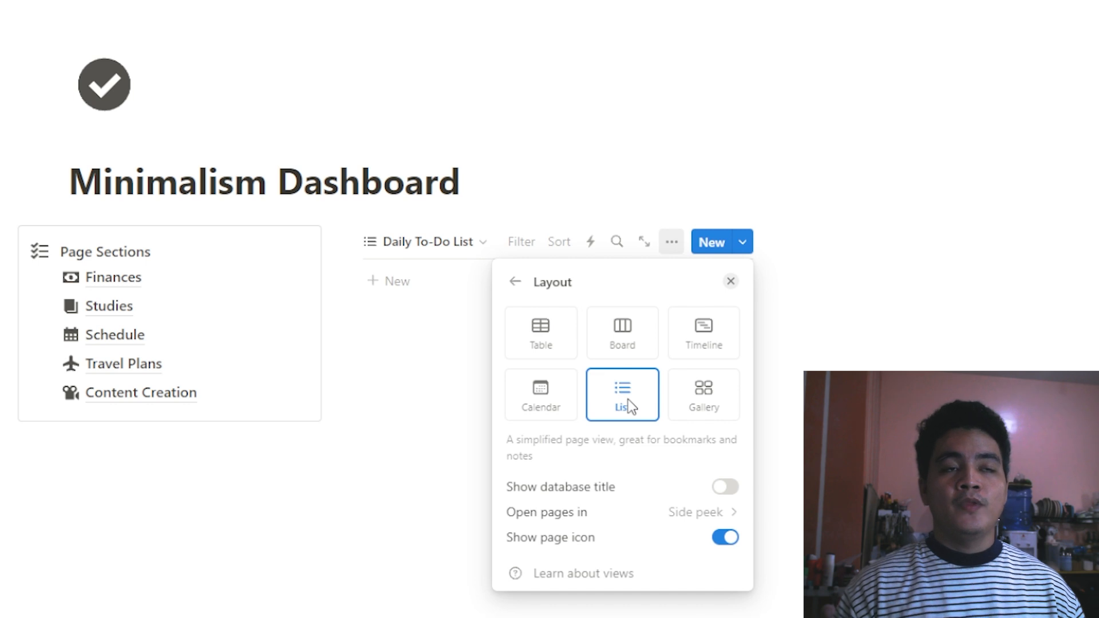
# - Show the Checkbox and Last edited time properties in the list view and hide Created time
pyautogui.click(515, 282)
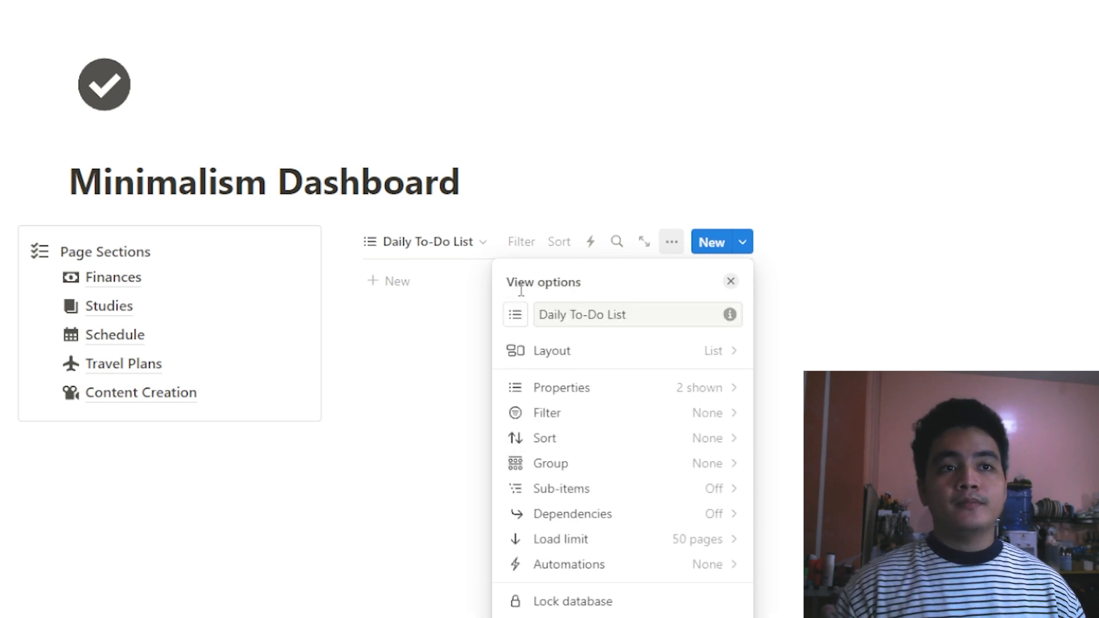
pyautogui.click(605, 401)
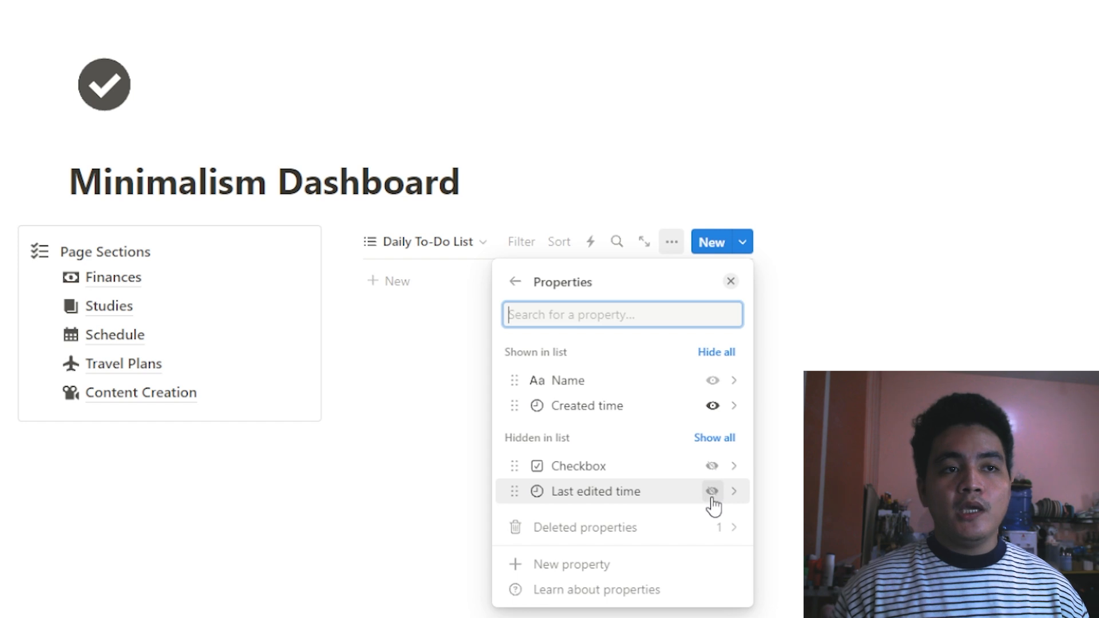
pyautogui.click(712, 465)
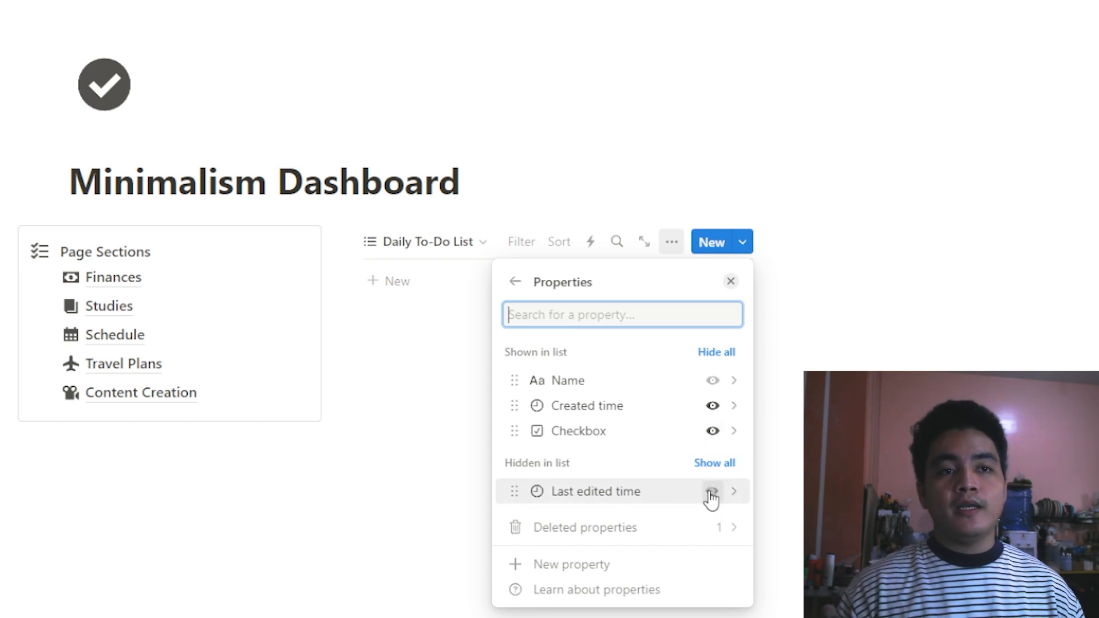
pyautogui.click(710, 492)
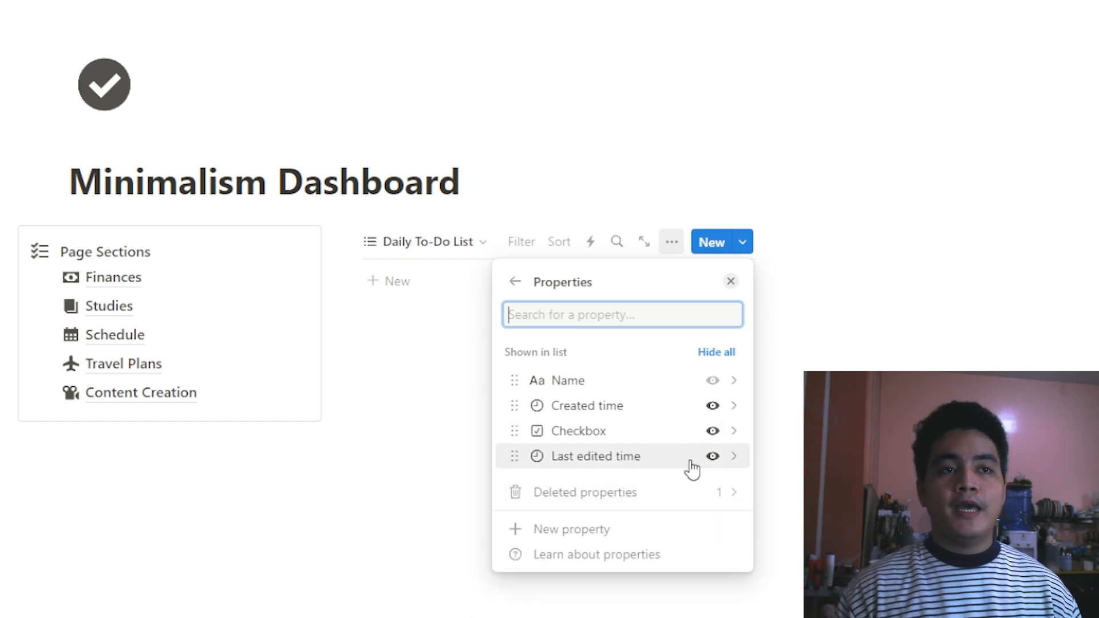
pyautogui.click(714, 407)
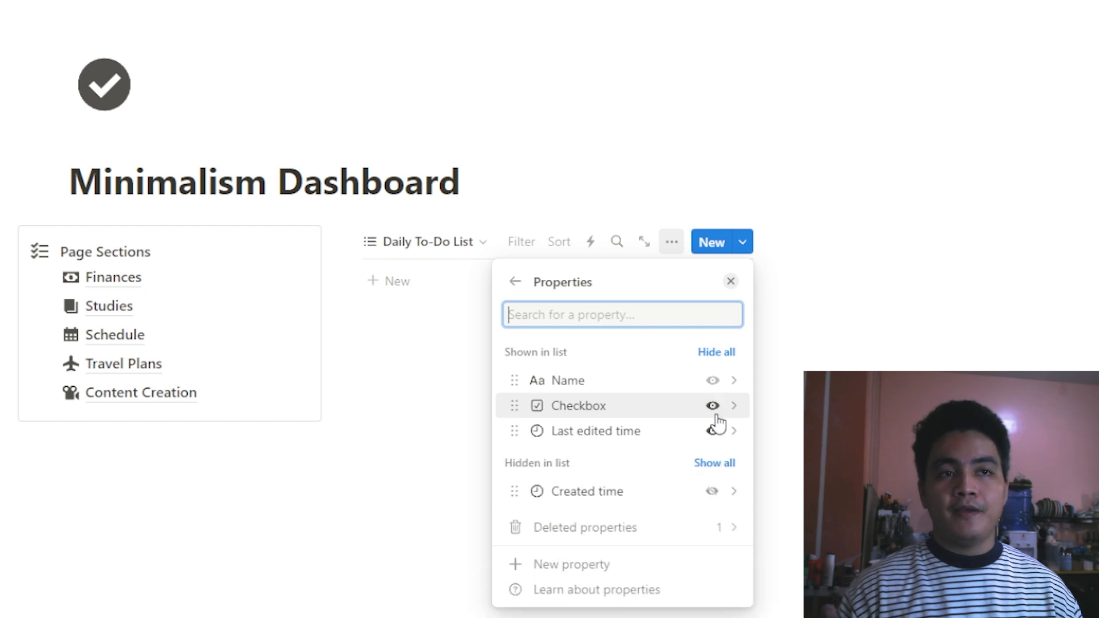
pyautogui.click(730, 281)
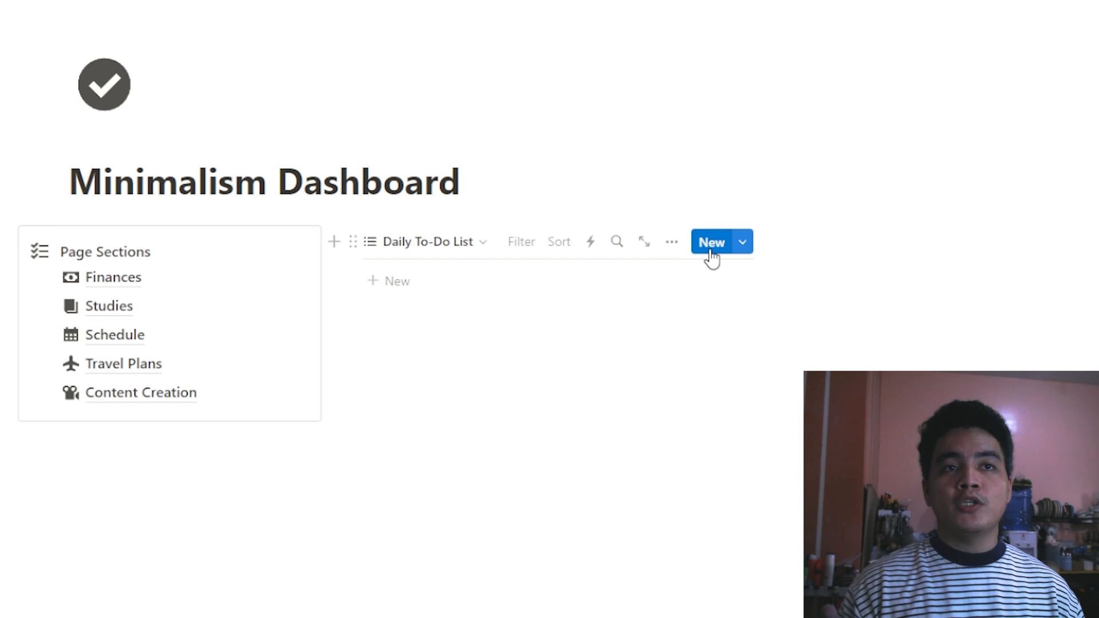
# - Create a Check Emails template for the Daily To-Do List database
pyautogui.click(743, 243)
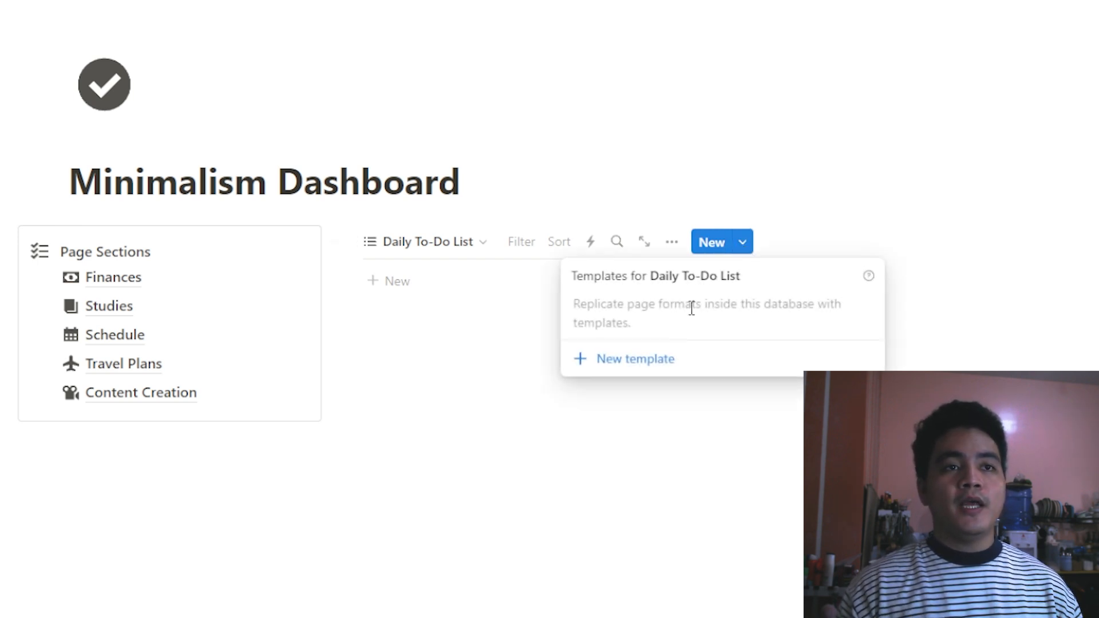
pyautogui.click(661, 360)
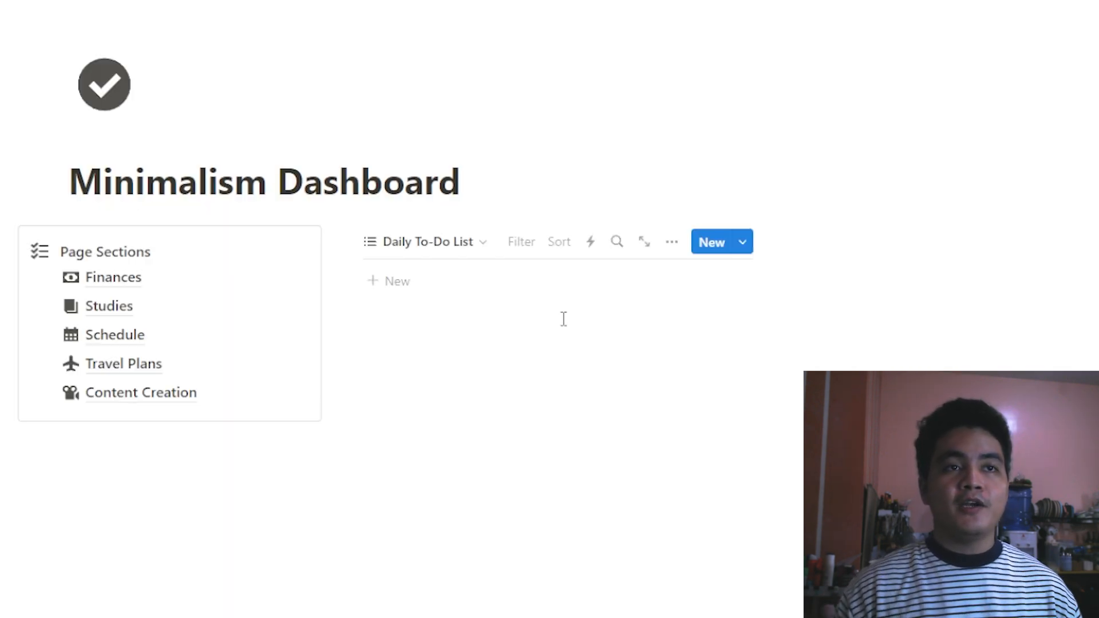
# - Set the Check Emails template to repeat every day, with its page created at 6:00 AM
pyautogui.click(742, 250)
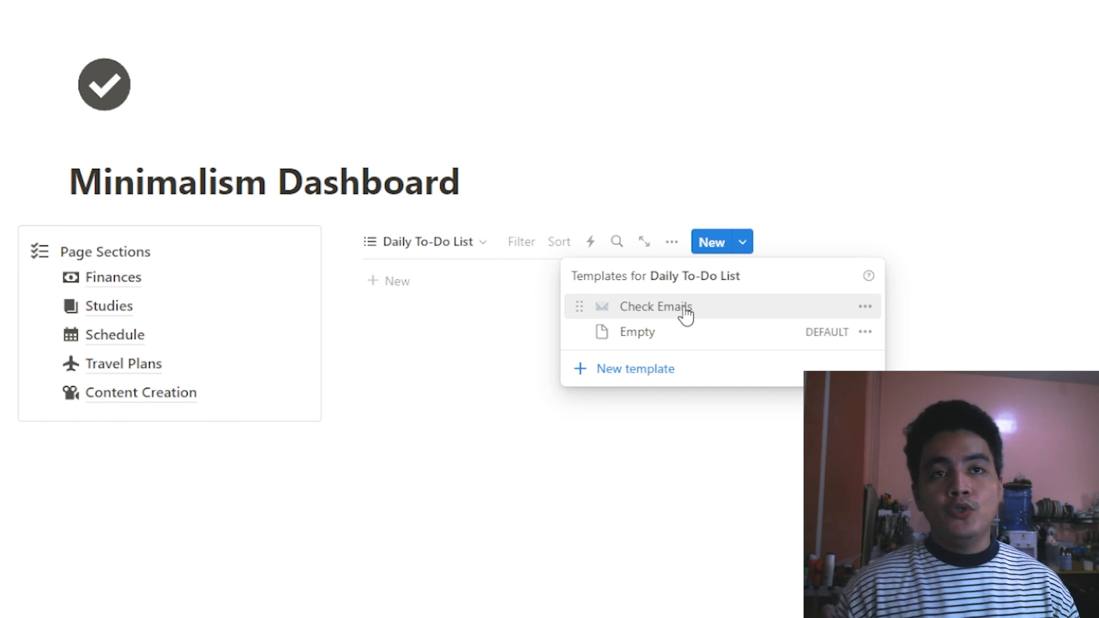
pyautogui.click(863, 309)
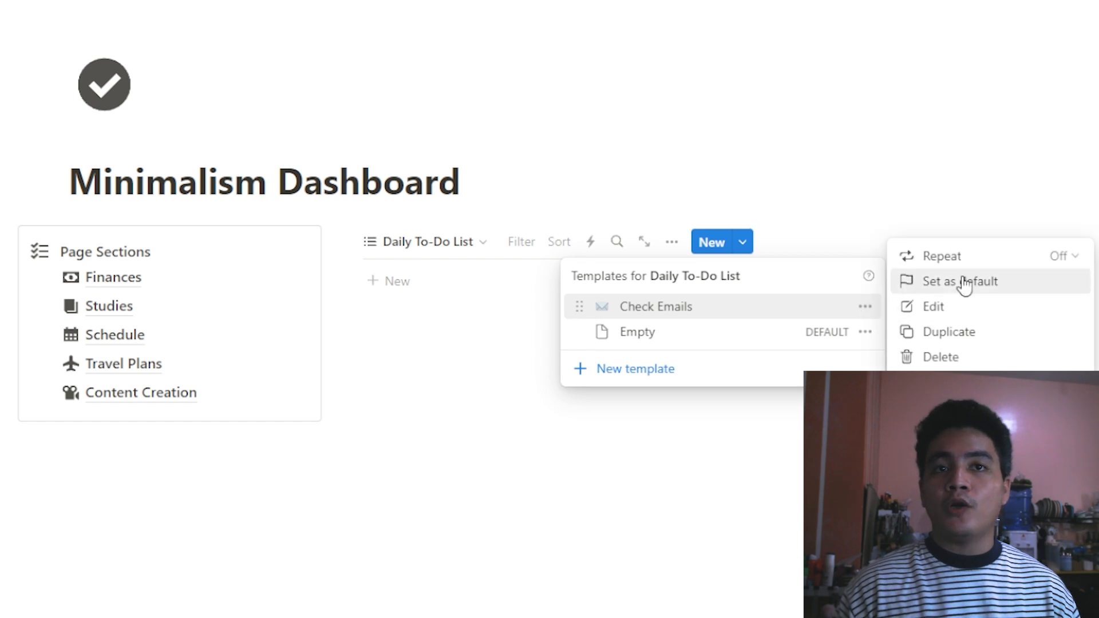
pyautogui.click(1030, 259)
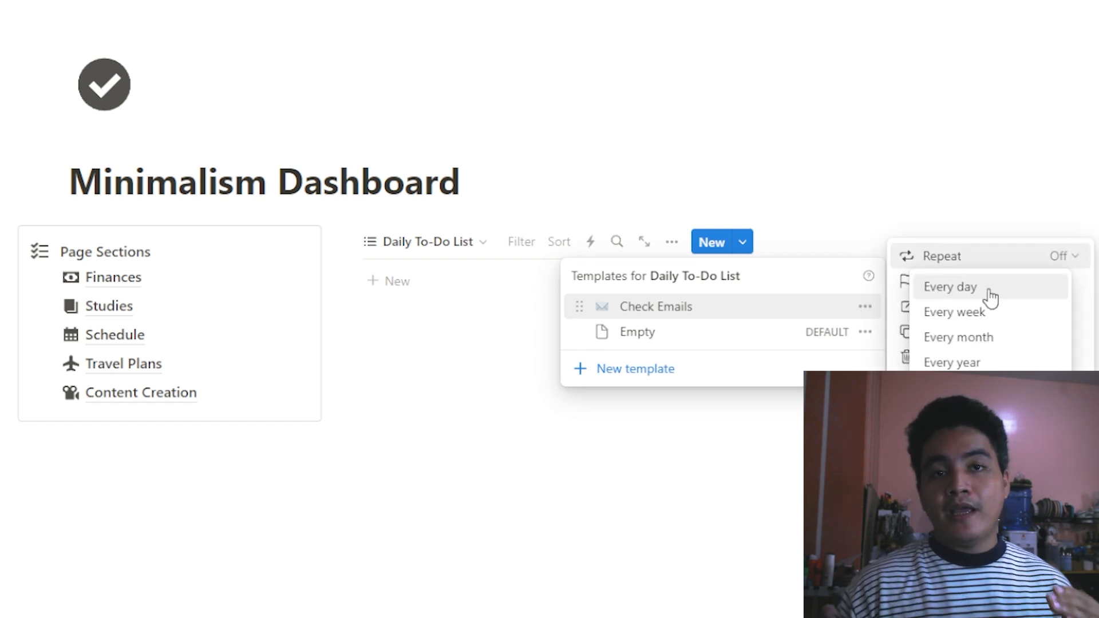
pyautogui.click(990, 296)
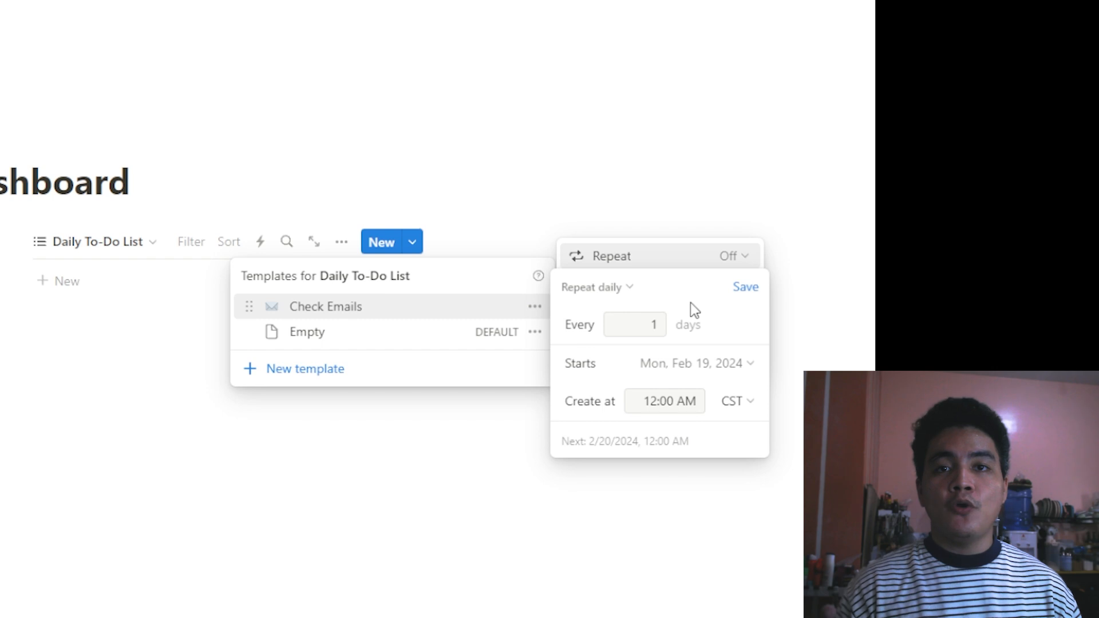
pyautogui.click(650, 402)
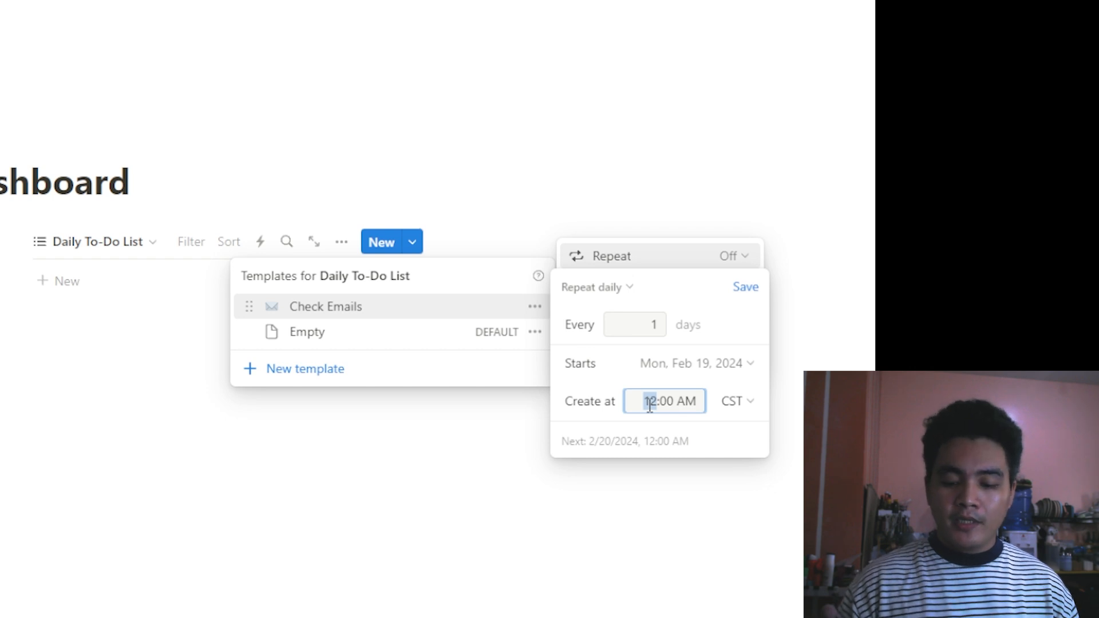
pyautogui.write('6')
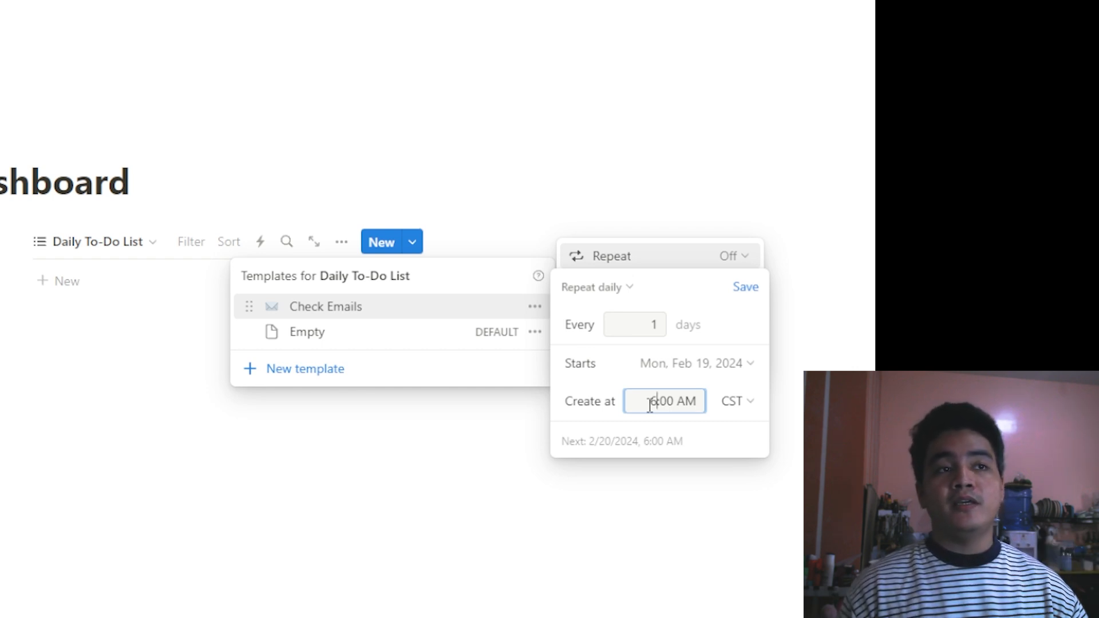
pyautogui.click(735, 327)
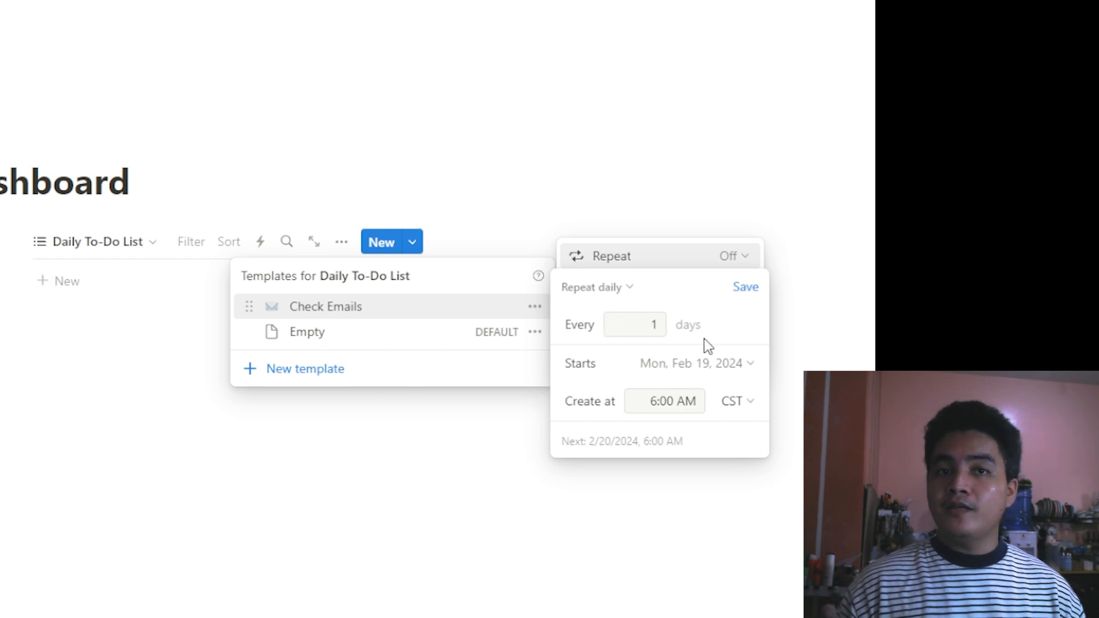
# - Try a repeat interval of 7 days for the Check Emails template and set it back to 1 day
pyautogui.click(641, 326)
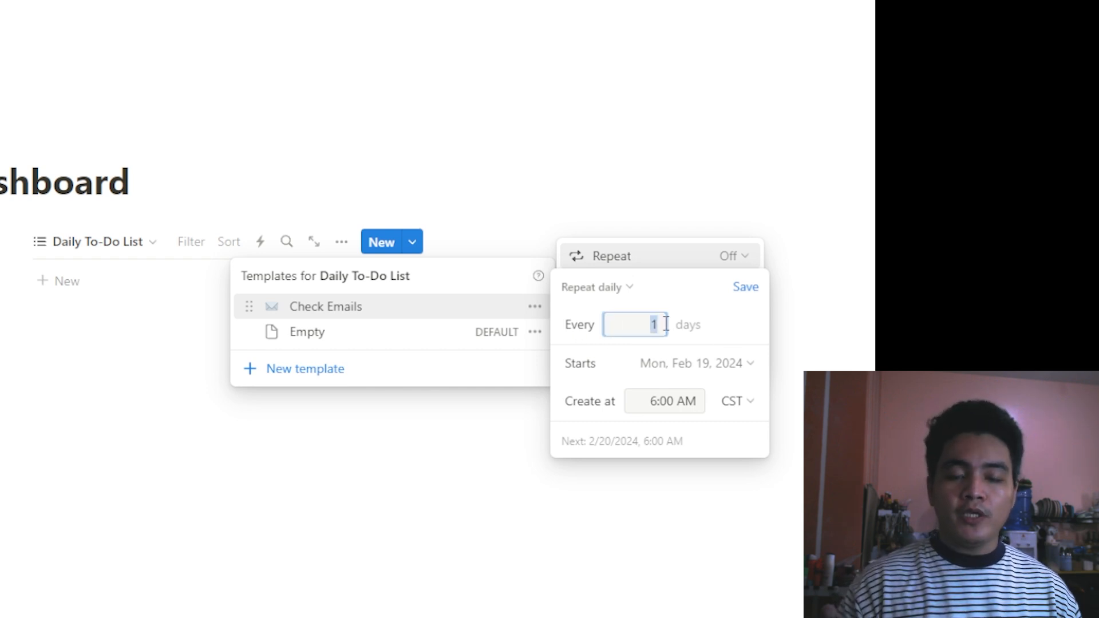
pyautogui.write('7')
pyautogui.click(705, 319)
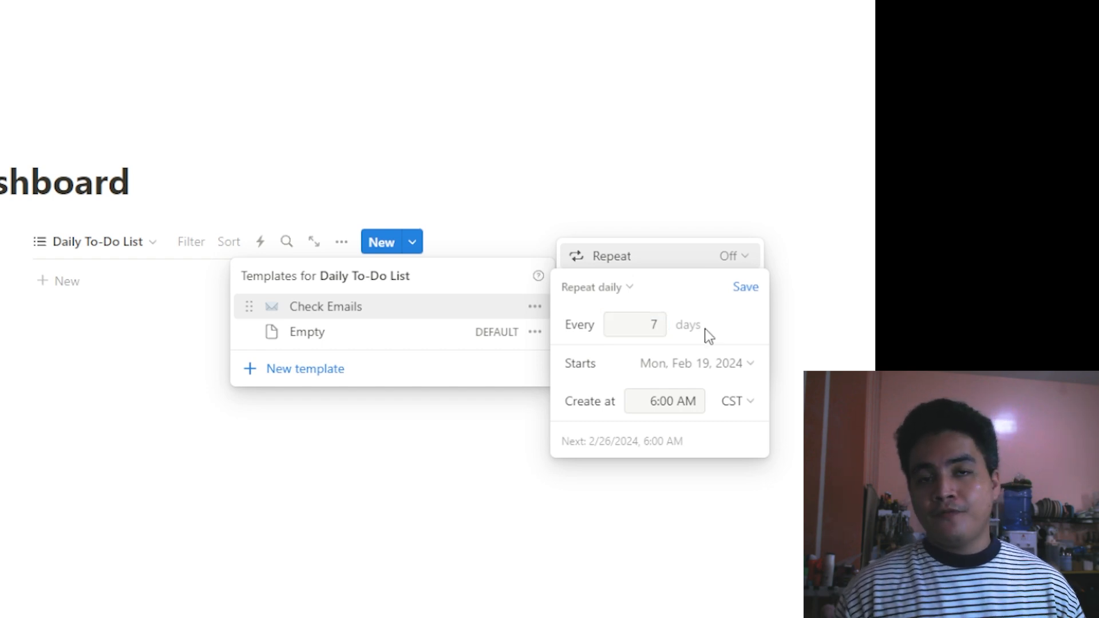
pyautogui.click(641, 324)
pyautogui.write('1')
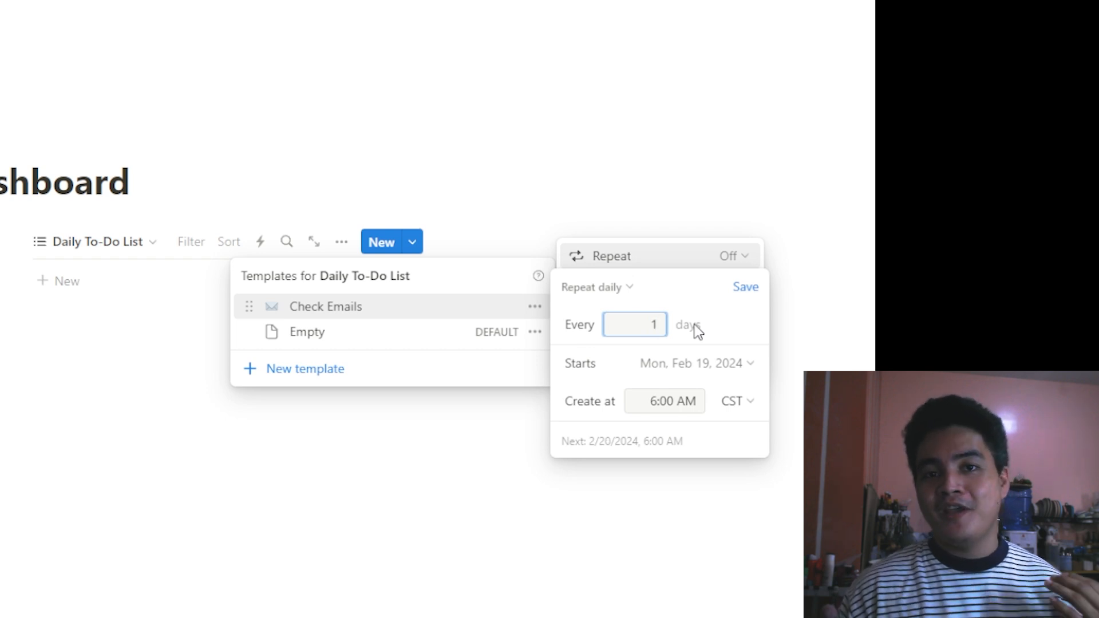
# - Save the Check Emails repeat schedule and add a Check Emails task to the list from the template
pyautogui.click(745, 287)
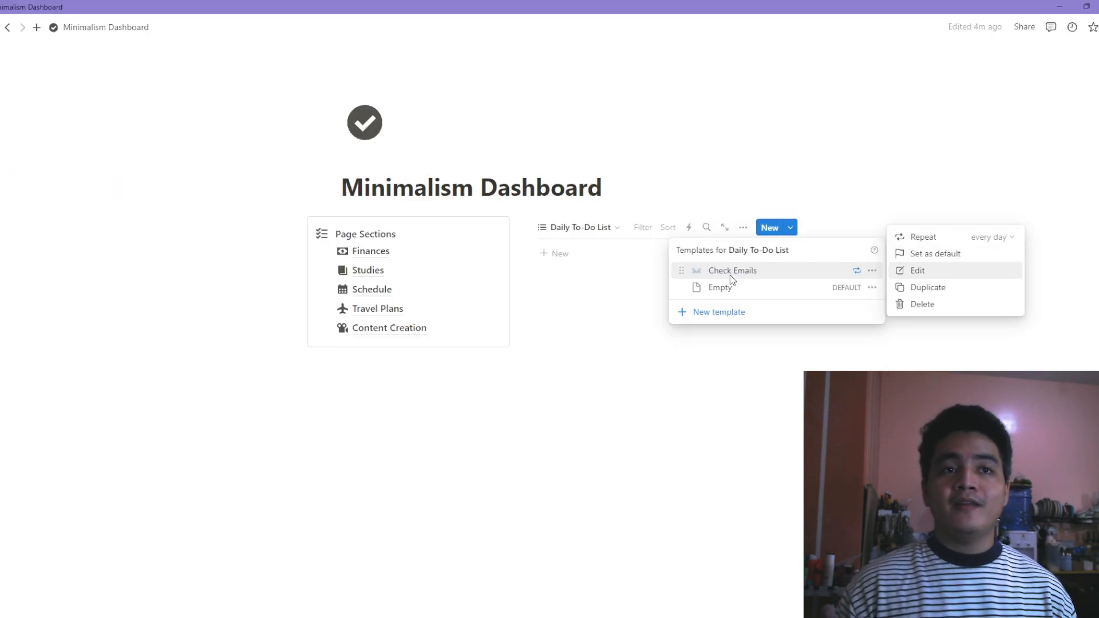
pyautogui.click(793, 272)
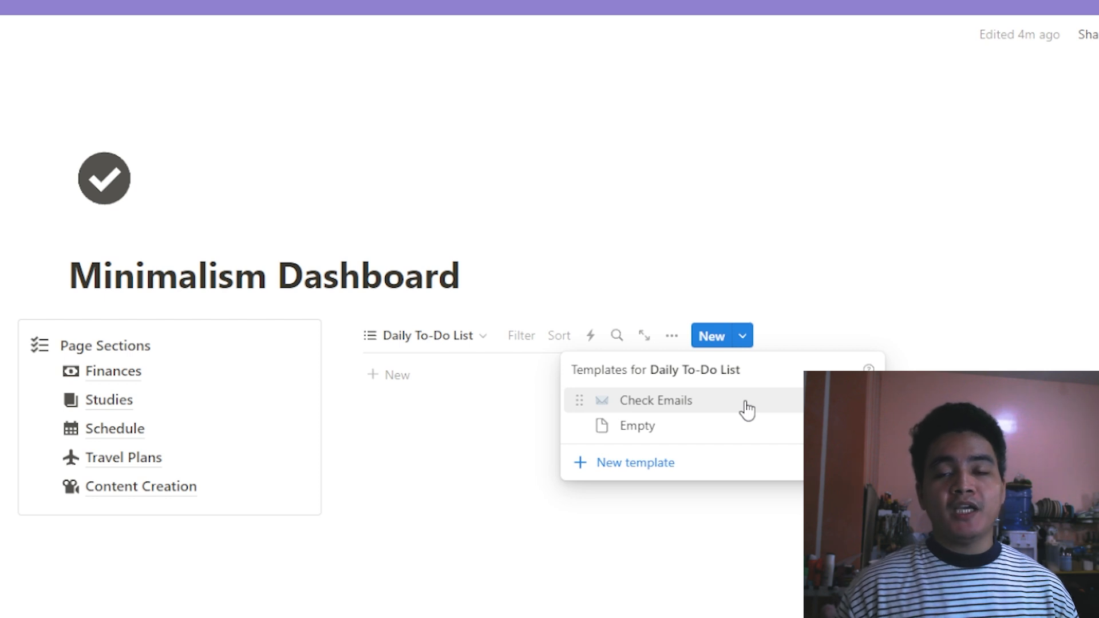
pyautogui.click(747, 410)
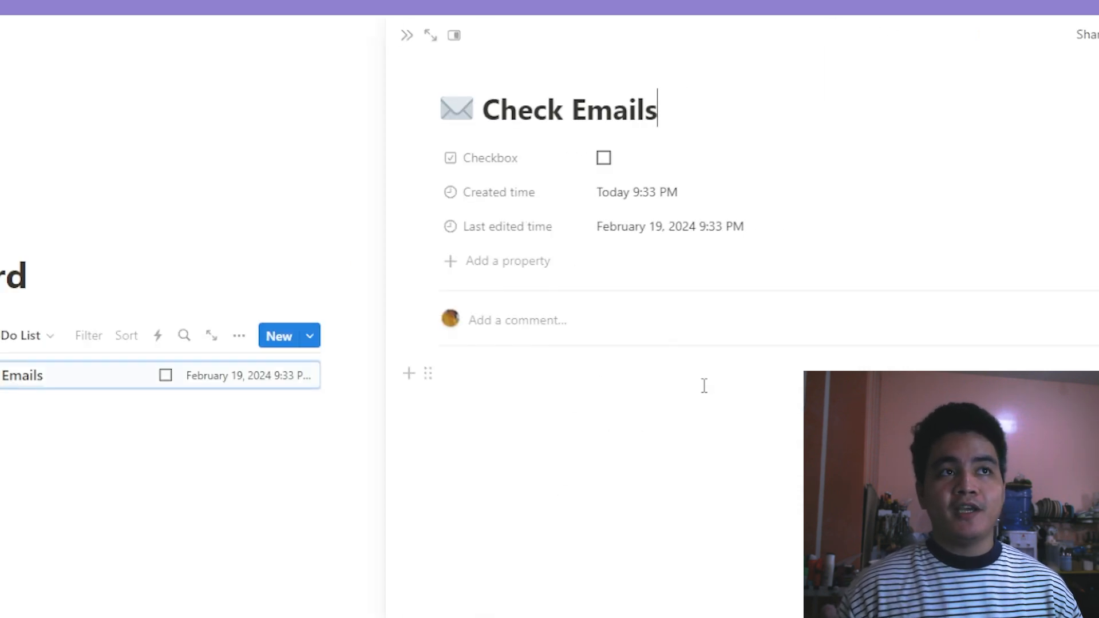
pyautogui.click(406, 37)
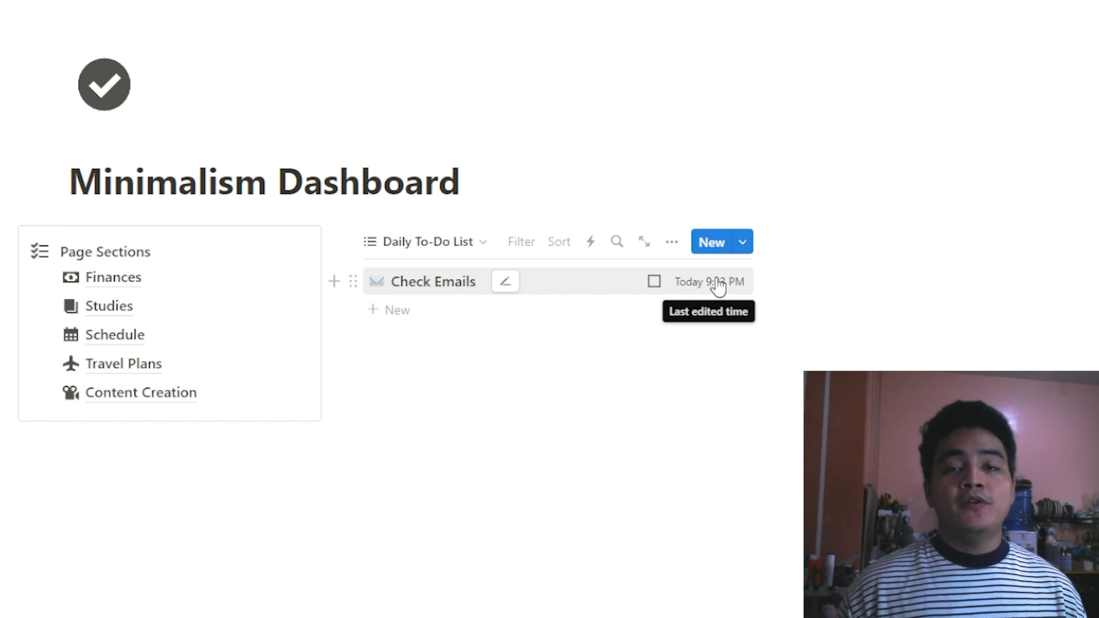
# - Sort the Daily To-Do List by Last edited time and tick the Check Emails task's checkbox
pyautogui.click(563, 246)
pyautogui.click(500, 366)
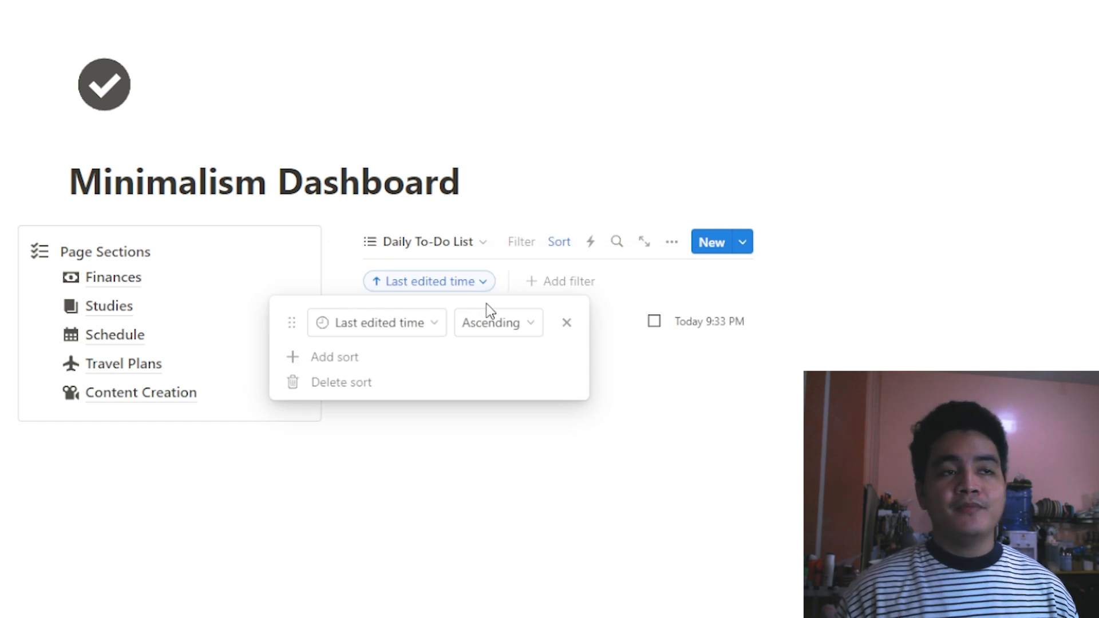
pyautogui.click(470, 287)
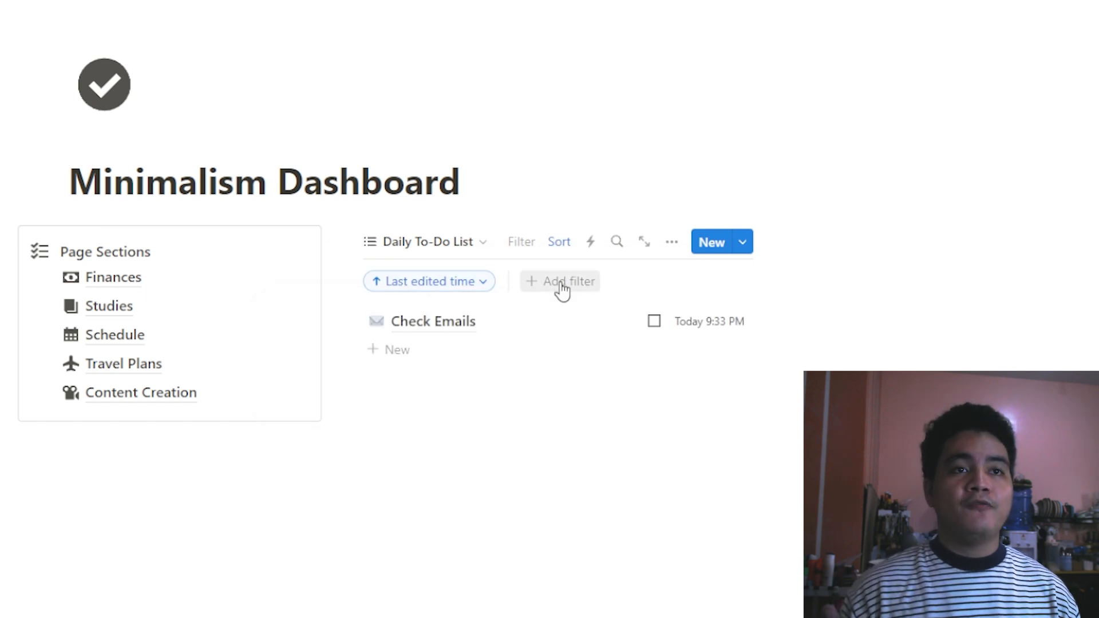
pyautogui.click(654, 321)
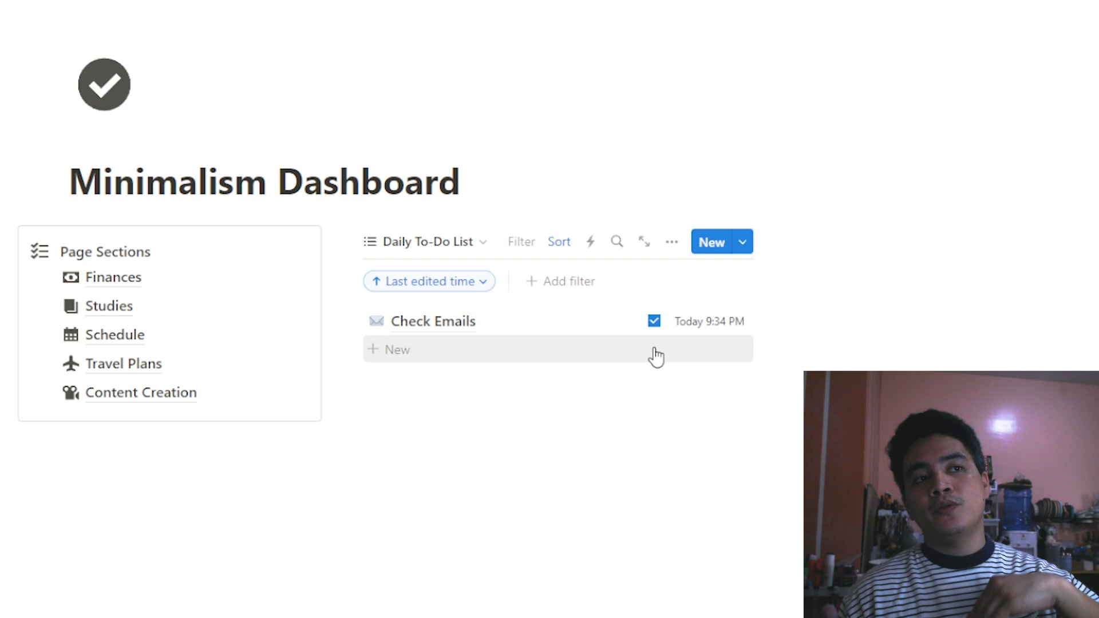
# - Change the Last edited time sort order to Descending
pyautogui.click(479, 286)
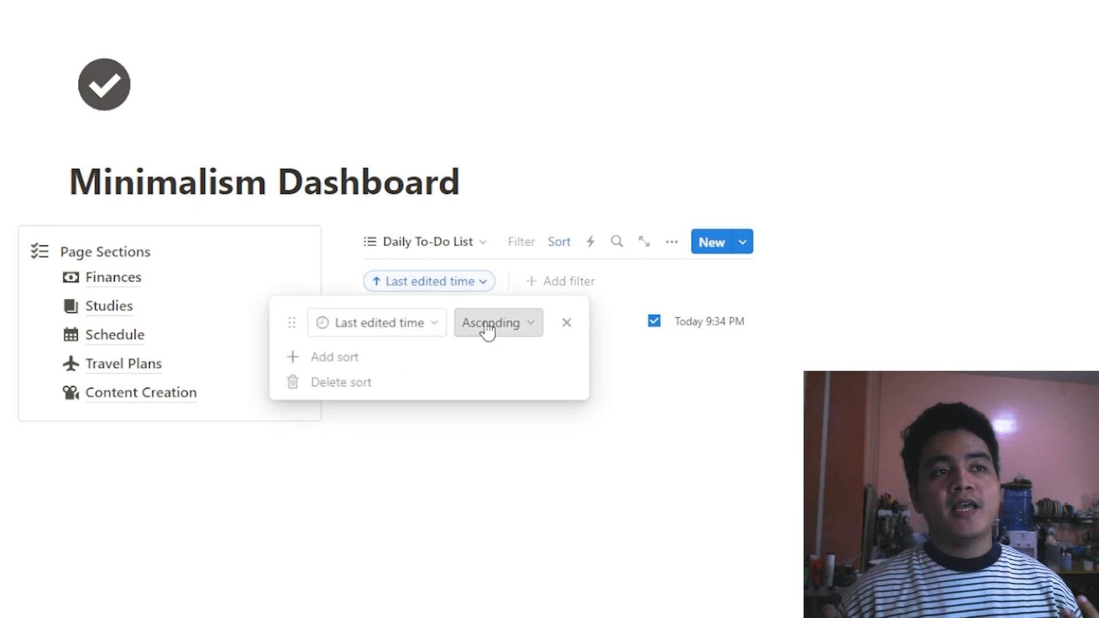
pyautogui.click(490, 323)
pyautogui.click(478, 381)
pyautogui.click(527, 257)
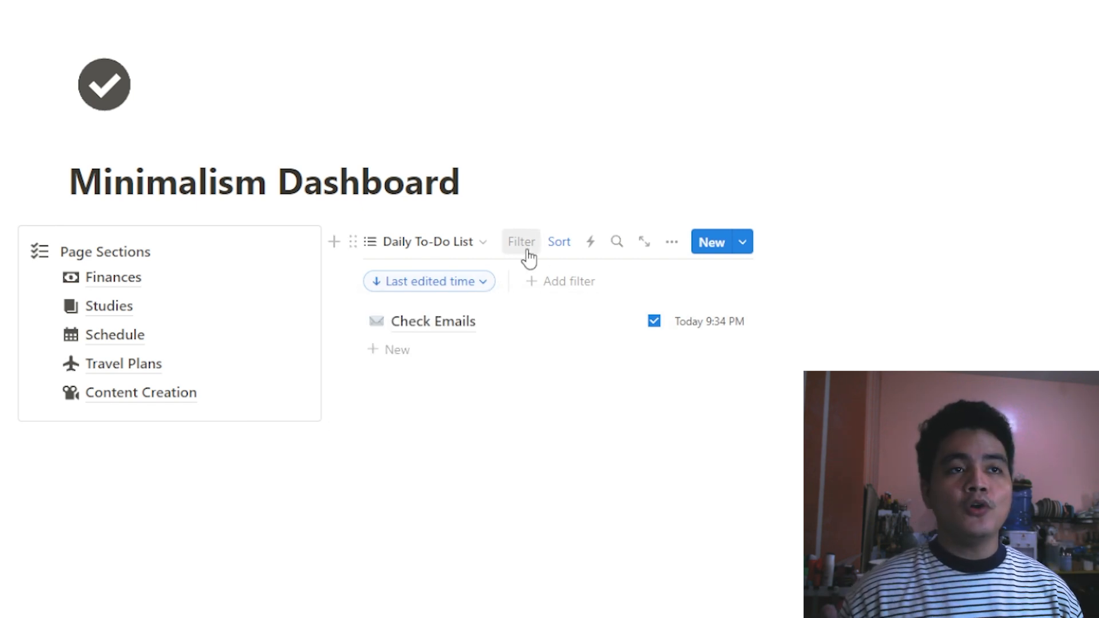
# - Filter the Daily To-Do List to tasks whose Created time is Today and hide the filter bar
pyautogui.click(527, 257)
pyautogui.click(528, 258)
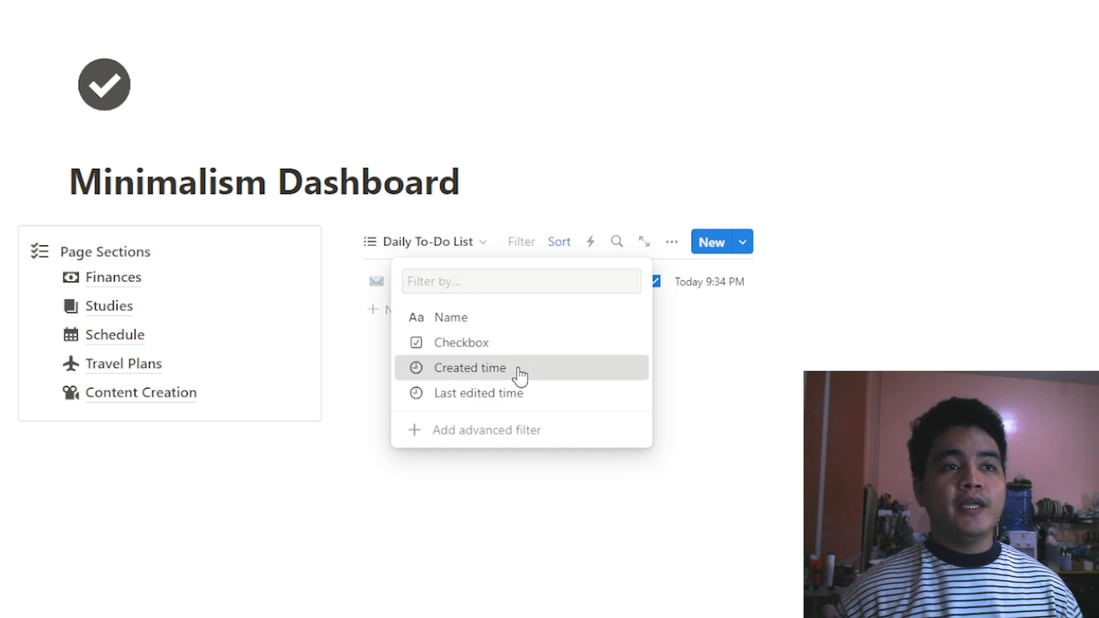
pyautogui.click(520, 372)
pyautogui.click(553, 310)
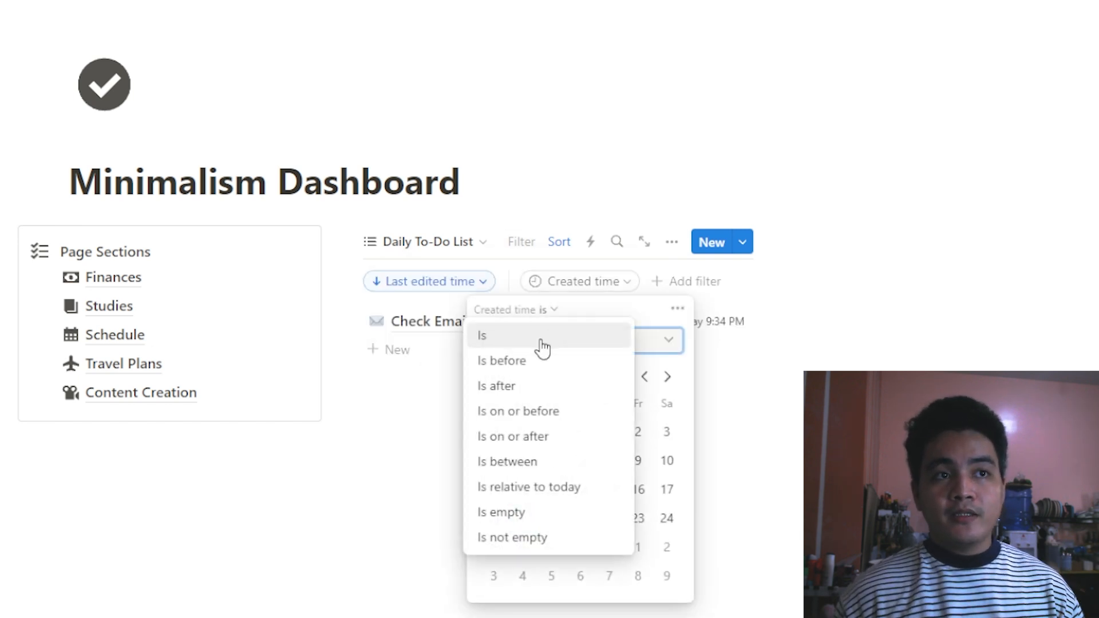
pyautogui.click(541, 343)
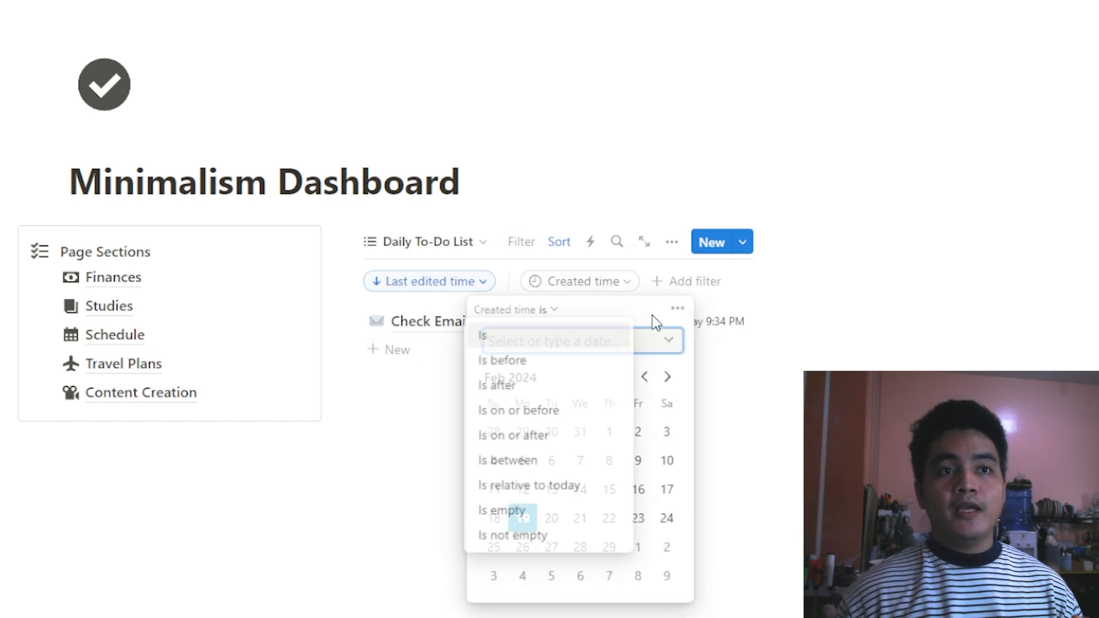
pyautogui.click(669, 343)
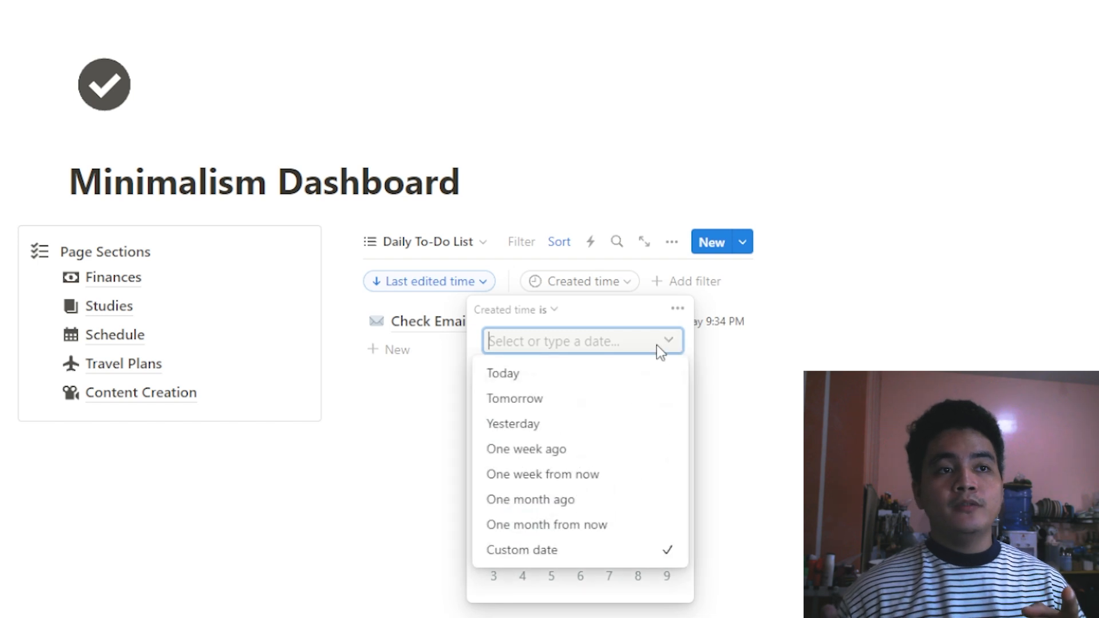
pyautogui.click(553, 378)
pyautogui.click(531, 252)
pyautogui.click(531, 255)
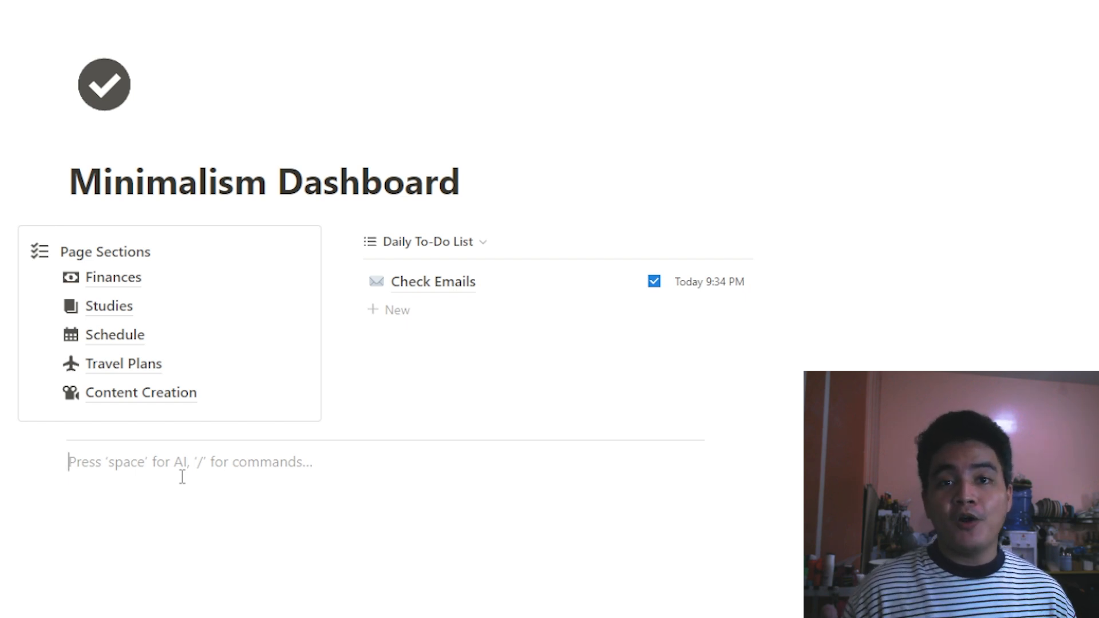
# - Insert a calendar view with a new database below the divider and title it Main Schedule
pyautogui.write('/calan')
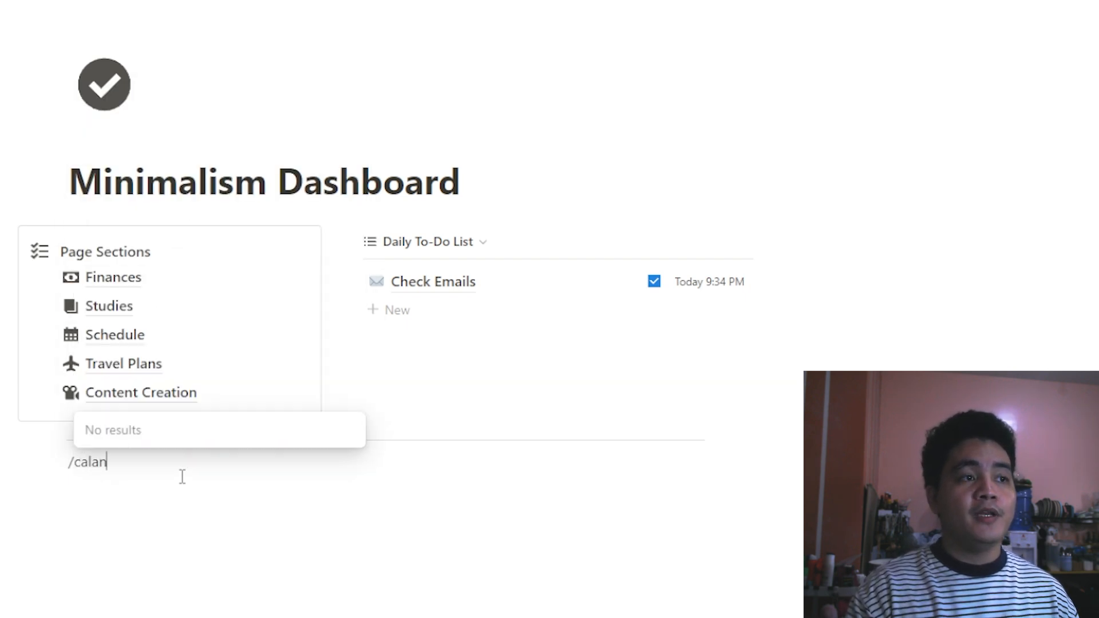
pyautogui.press('BackSpace')
pyautogui.press('BackSpace')
pyautogui.write('en')
pyautogui.press('Return')
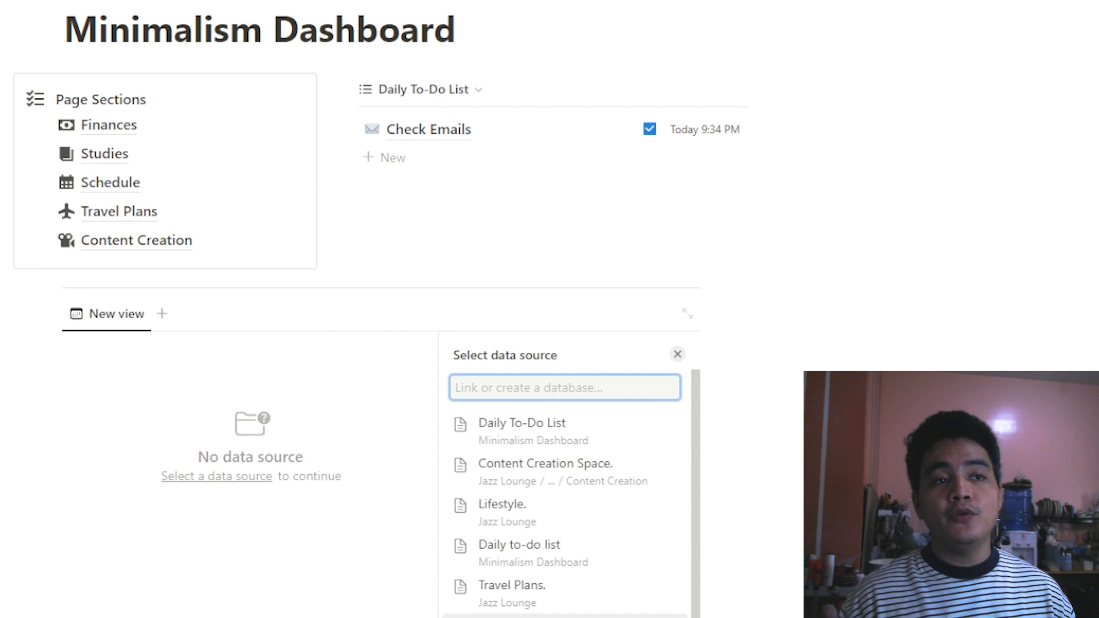
pyautogui.click(504, 617)
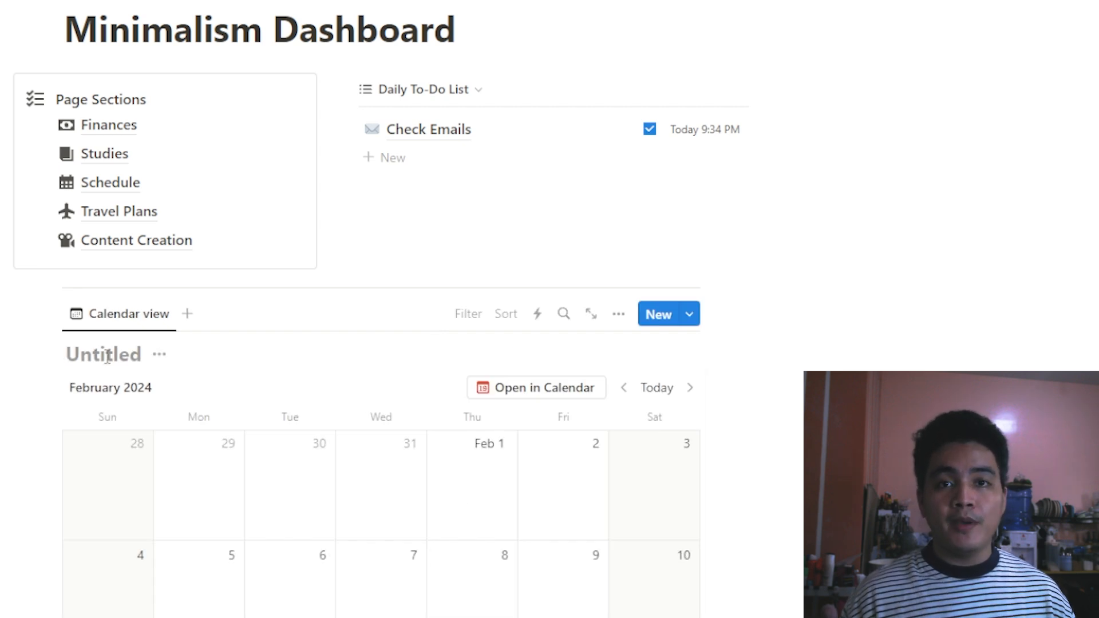
pyautogui.write('Main Sc')
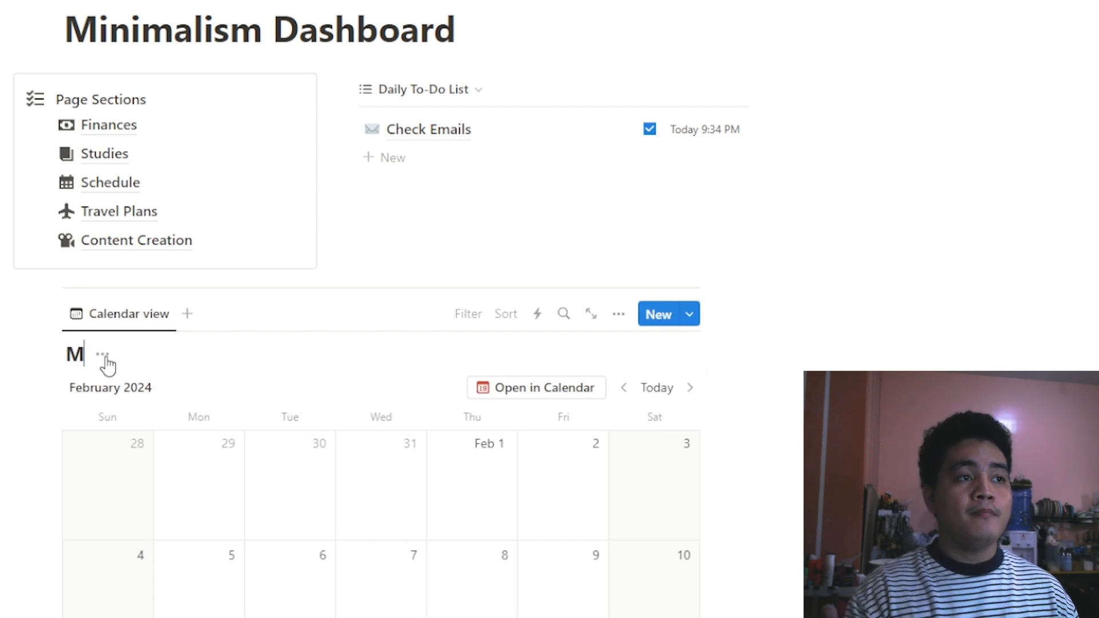
pyautogui.write('hedule')
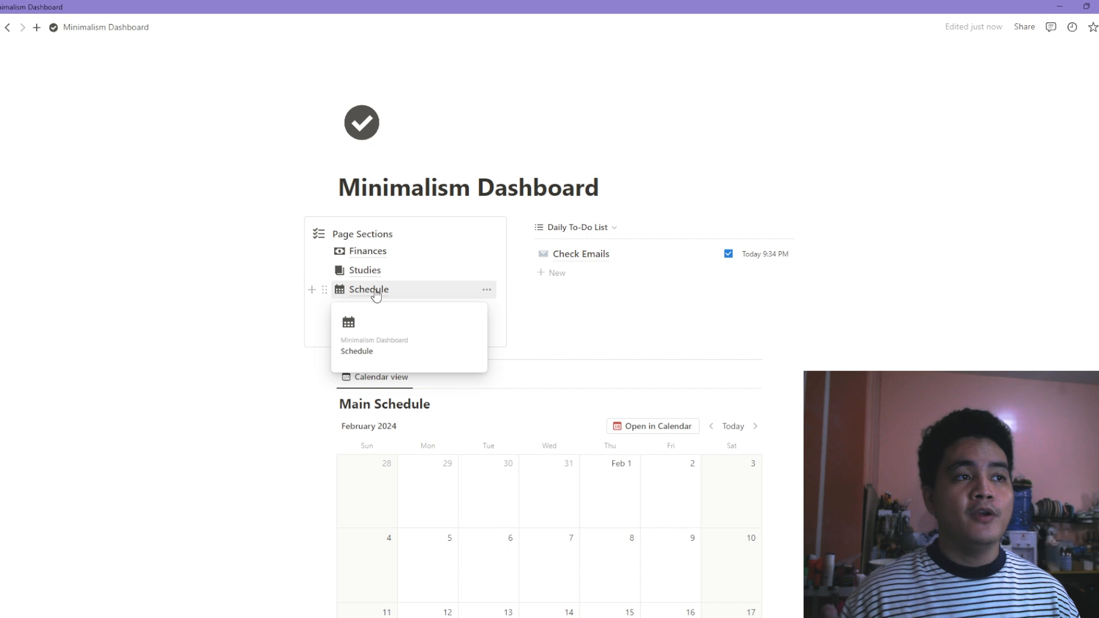
# - Add a calendar view linked to the Main Schedule database on the empty Schedule sub-page and return to the dashboard
pyautogui.click(375, 293)
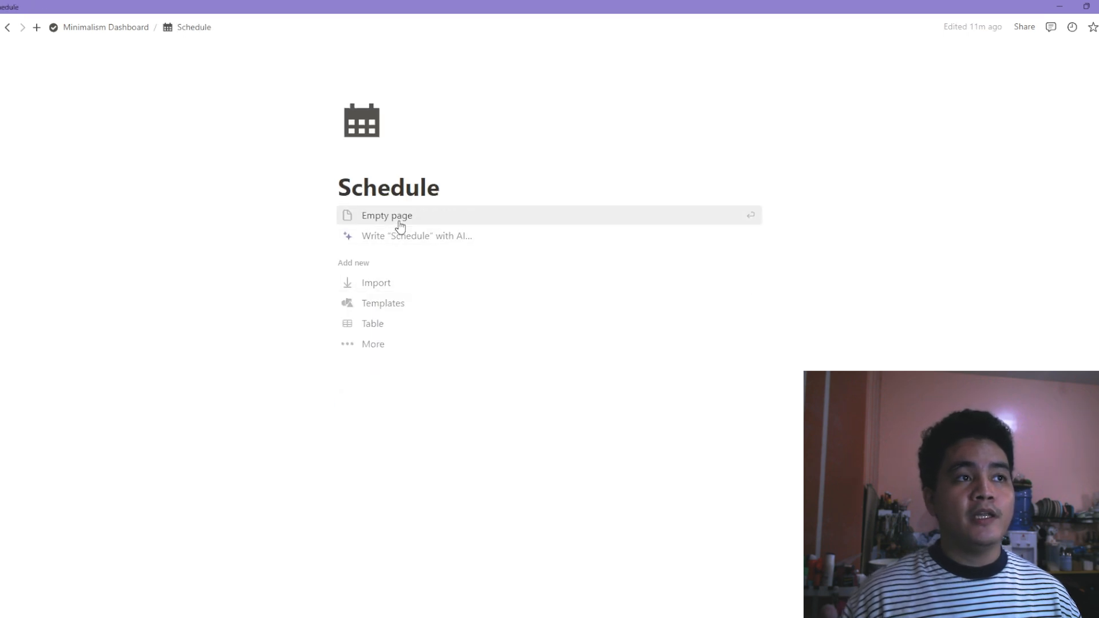
pyautogui.click(399, 223)
pyautogui.write('/calen')
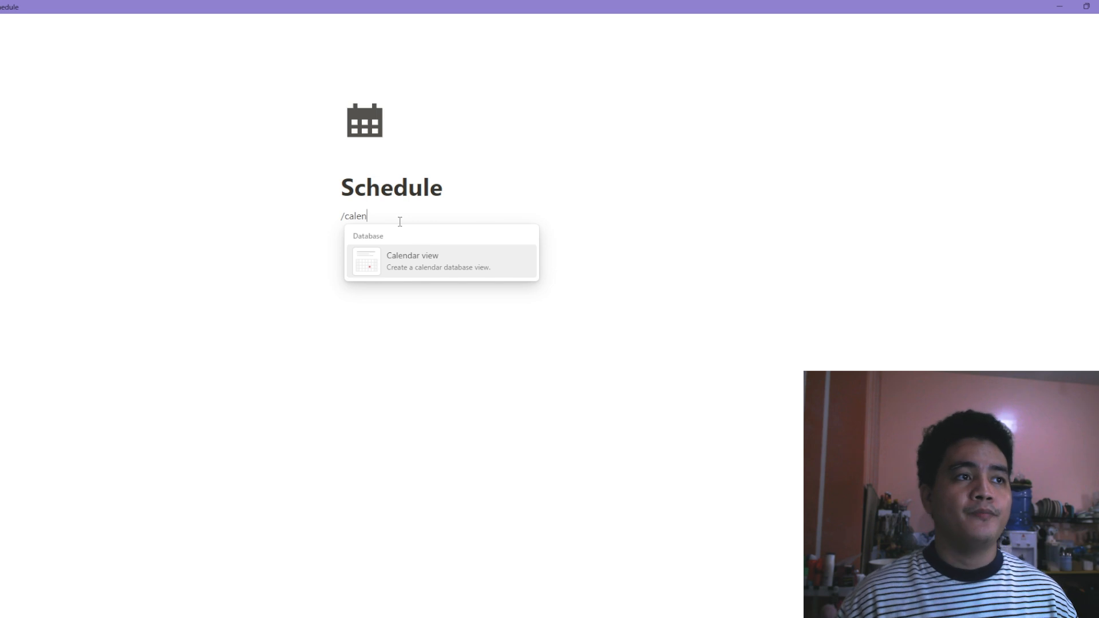
pyautogui.press('Return')
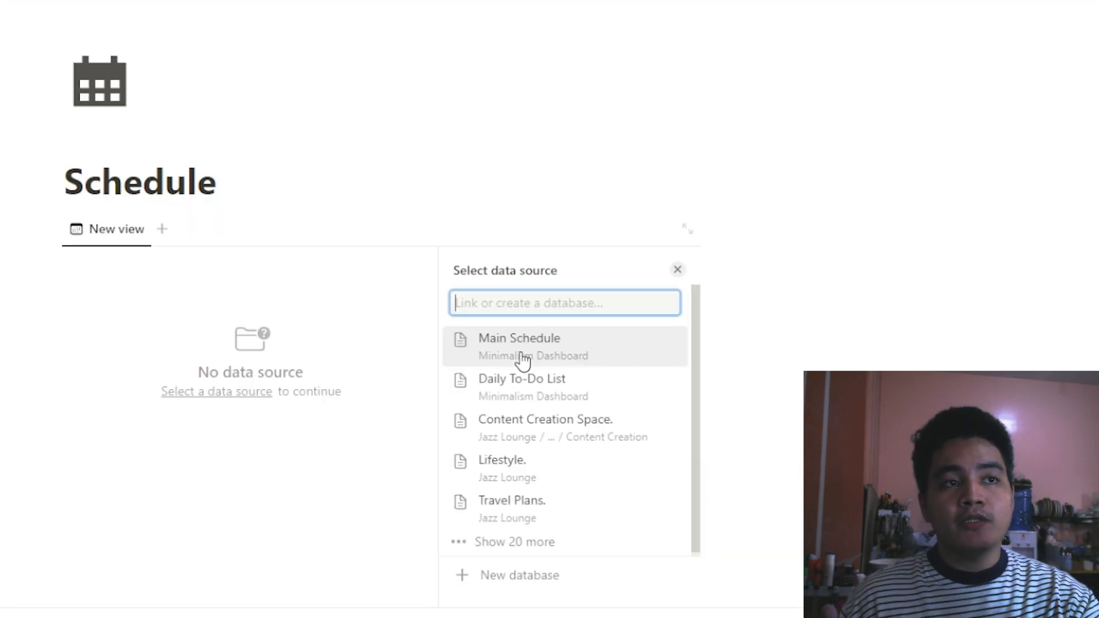
pyautogui.click(523, 361)
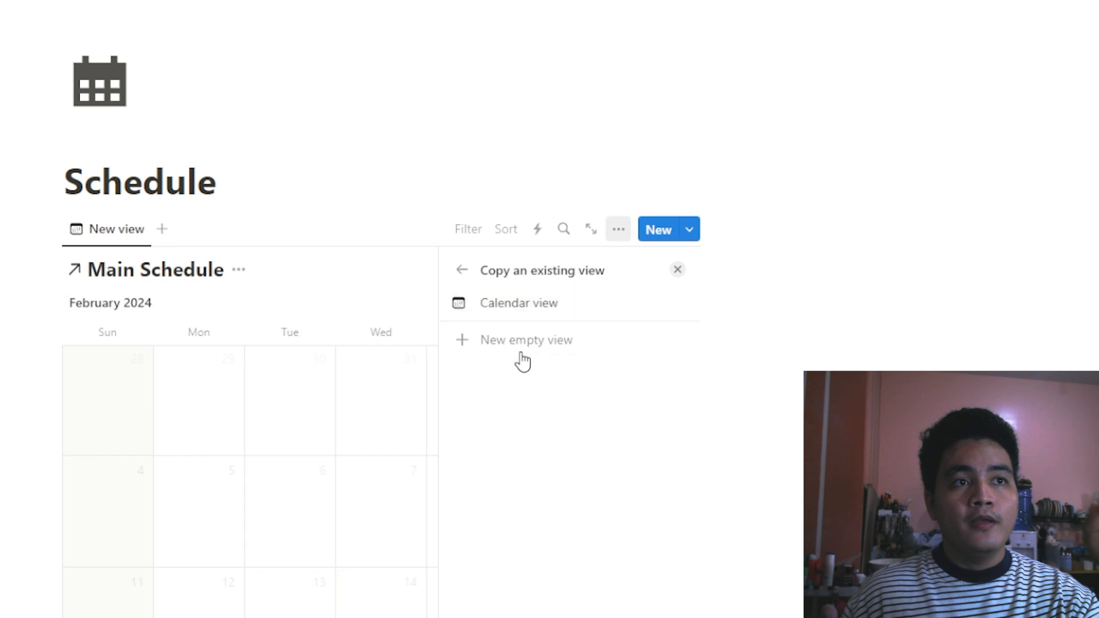
pyautogui.click(677, 271)
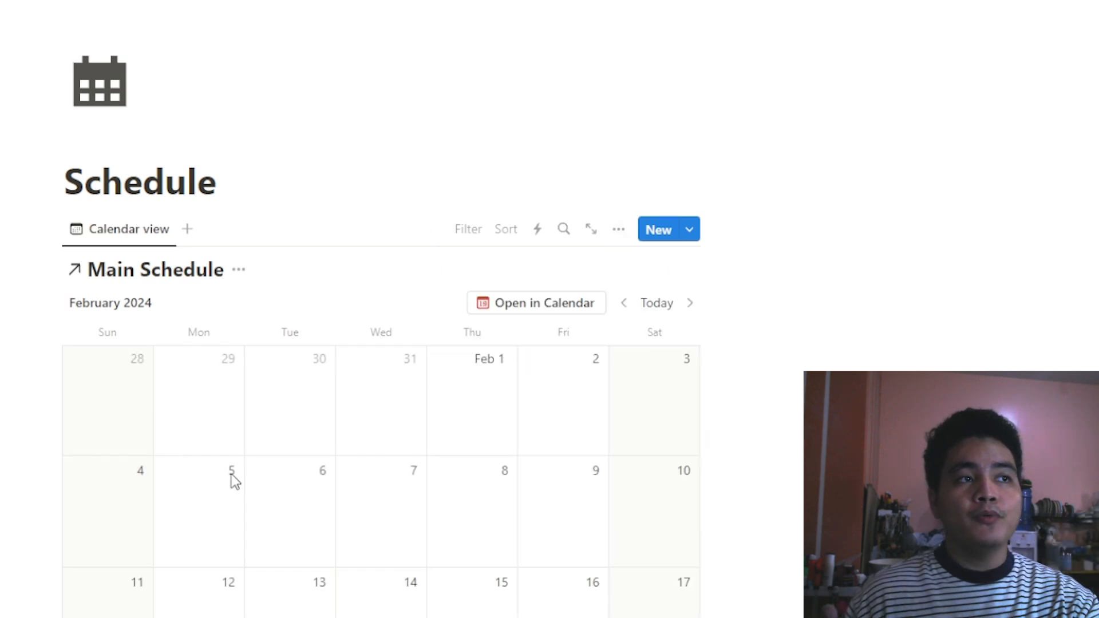
pyautogui.hotkey('alt', 'Left')
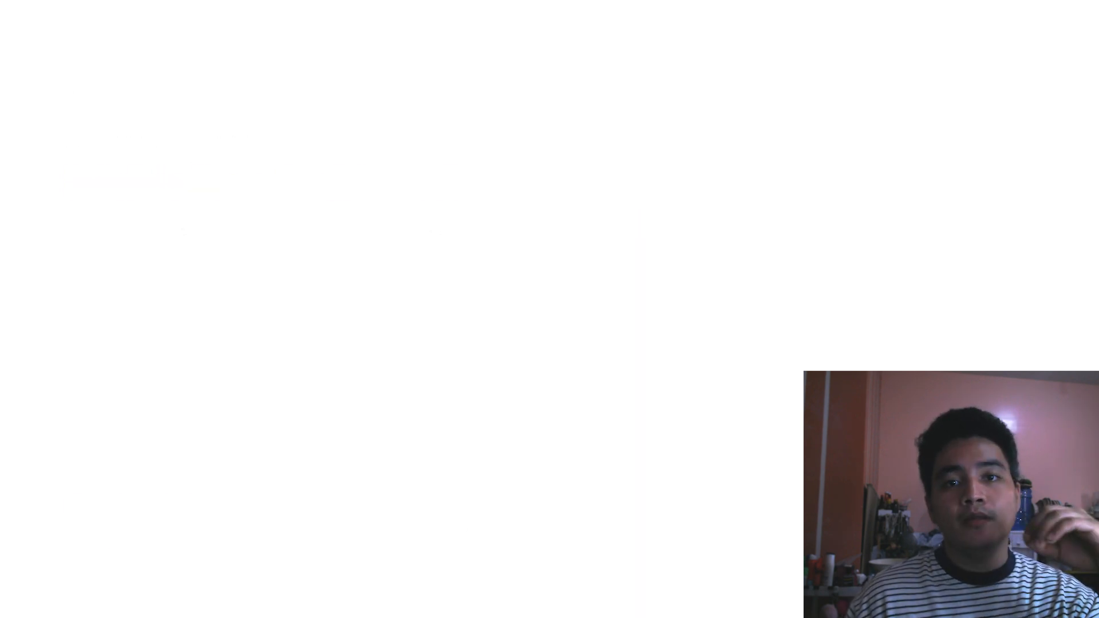
pyautogui.scroll(-3, 302, 496)
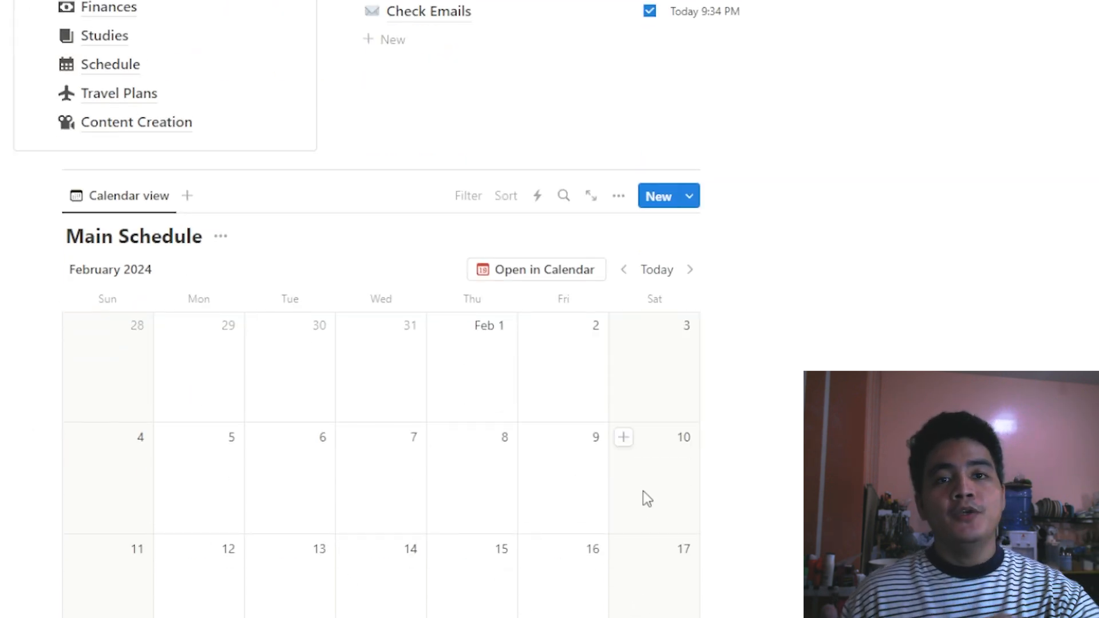
pyautogui.scroll(2, 475, 408)
pyautogui.moveTo(113, 159)
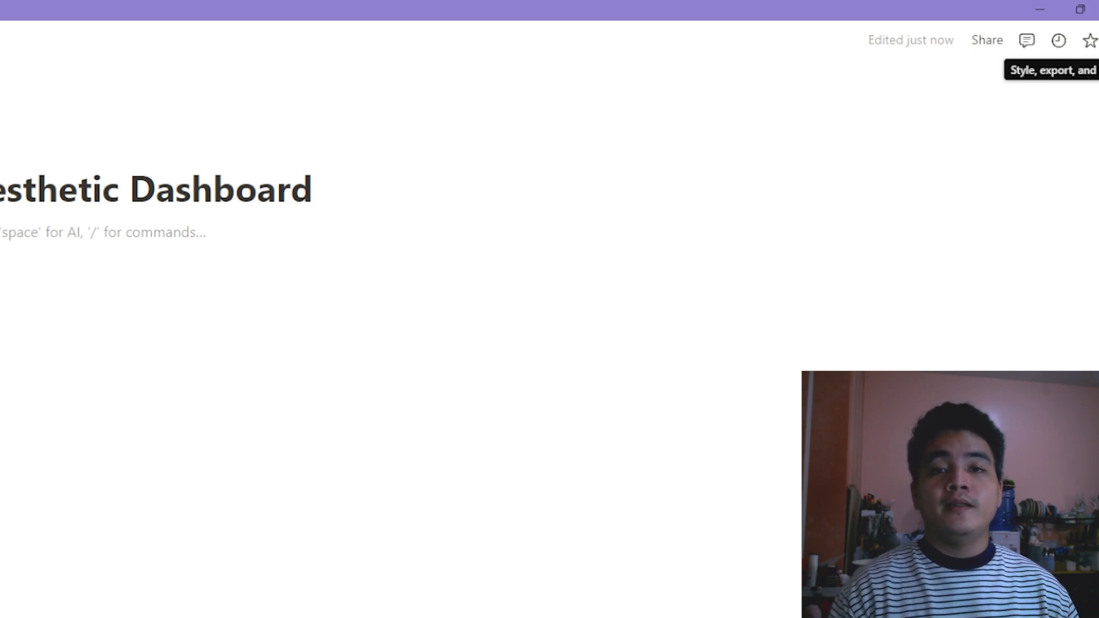
# - Set the Aesthetic Dashboard page to full width and hide the Main Dashboard database title
pyautogui.click(1094, 40)
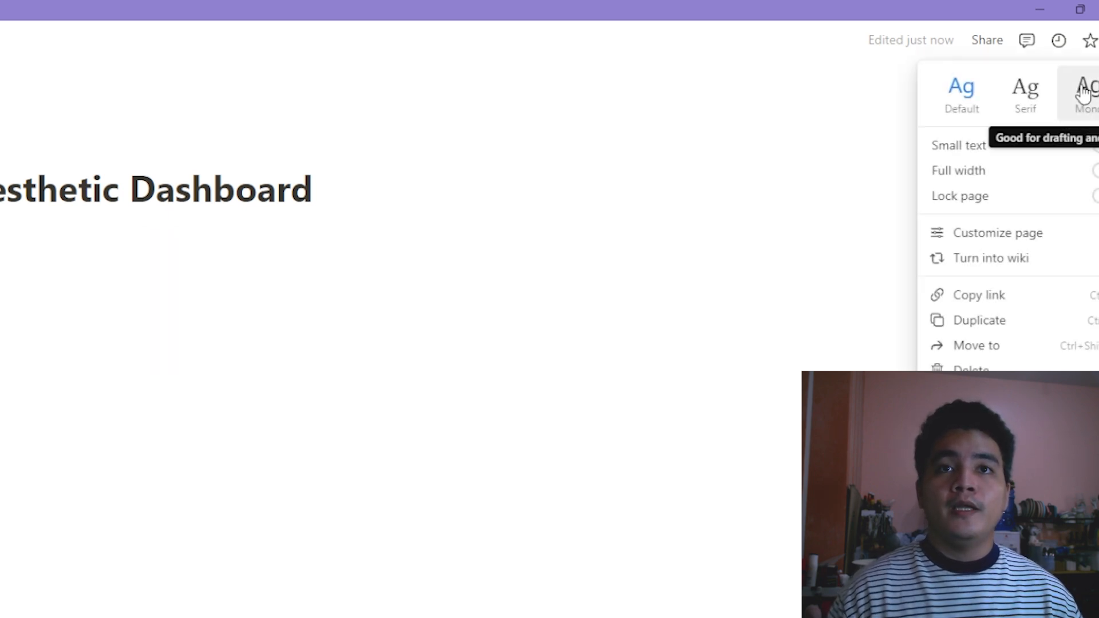
pyautogui.click(1094, 172)
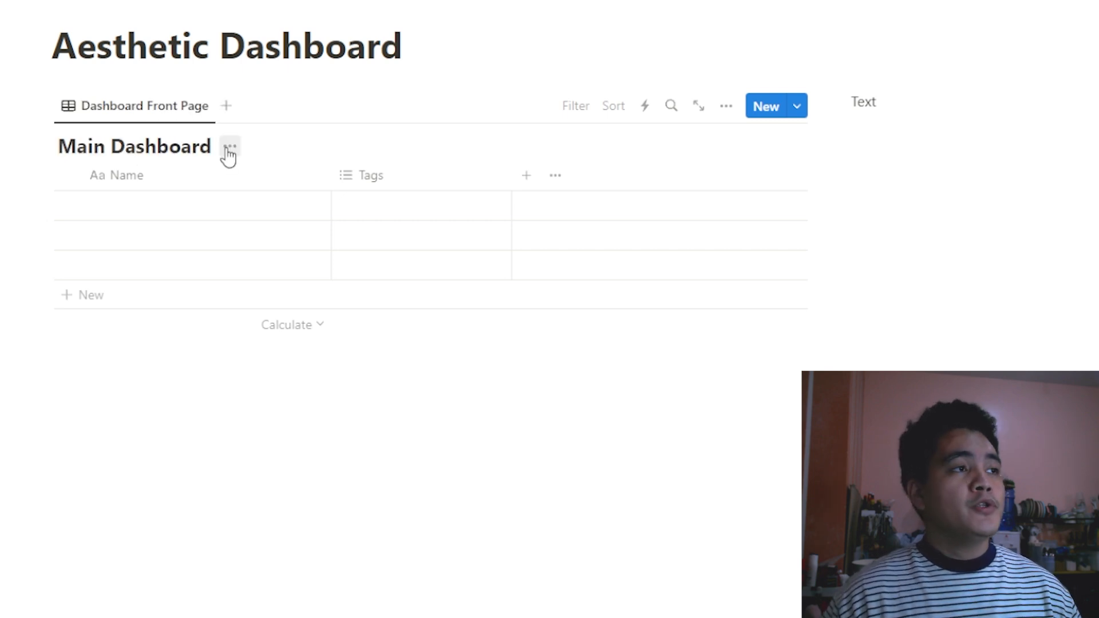
pyautogui.click(228, 147)
pyautogui.click(237, 240)
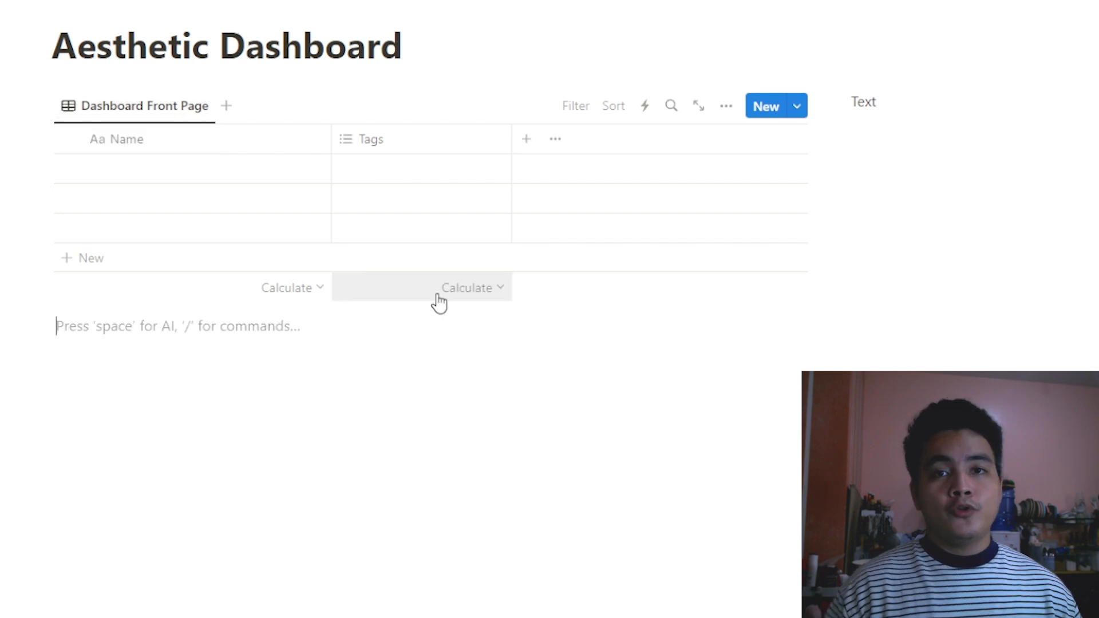
# - Change the Dashboard Front Page view to the Gallery layout with Page cover as the card preview
pyautogui.click(725, 114)
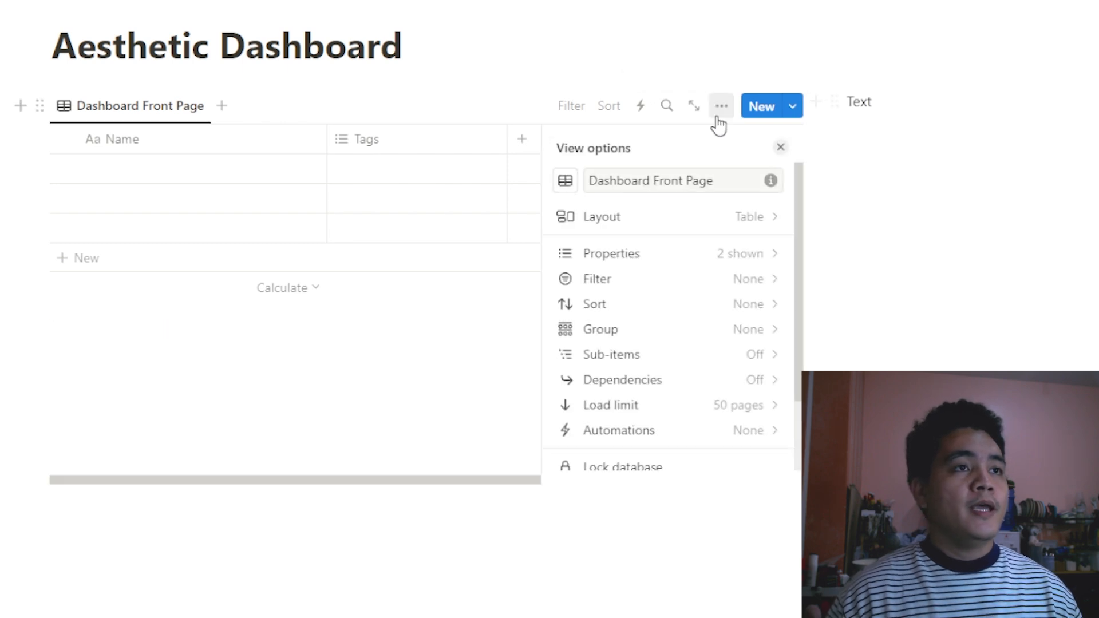
pyautogui.click(671, 222)
pyautogui.click(748, 280)
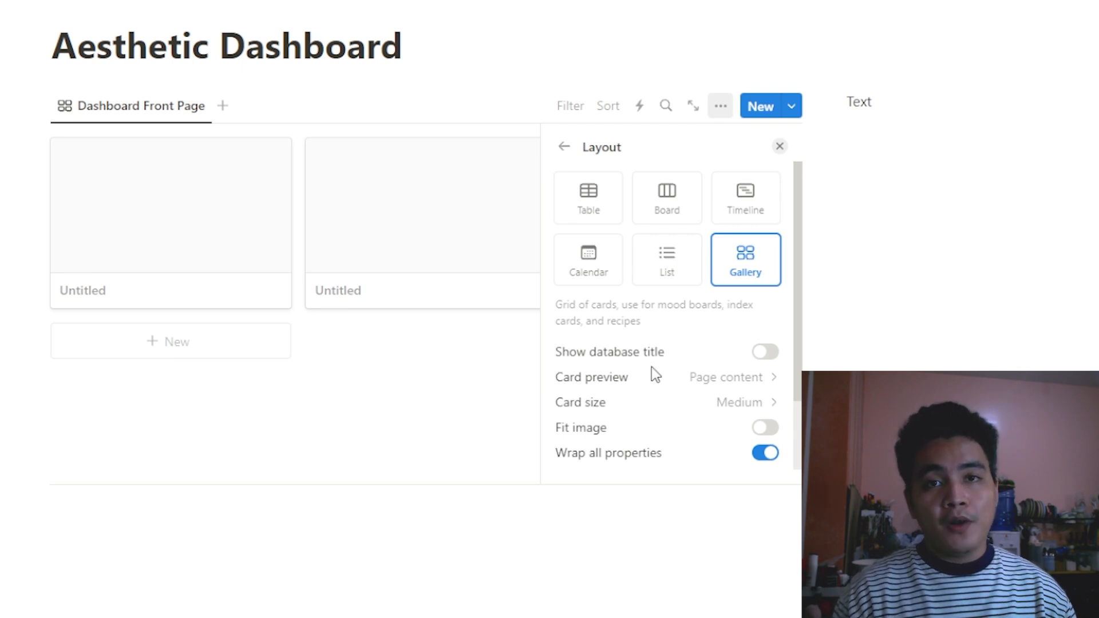
pyautogui.scroll(-2, 758, 312)
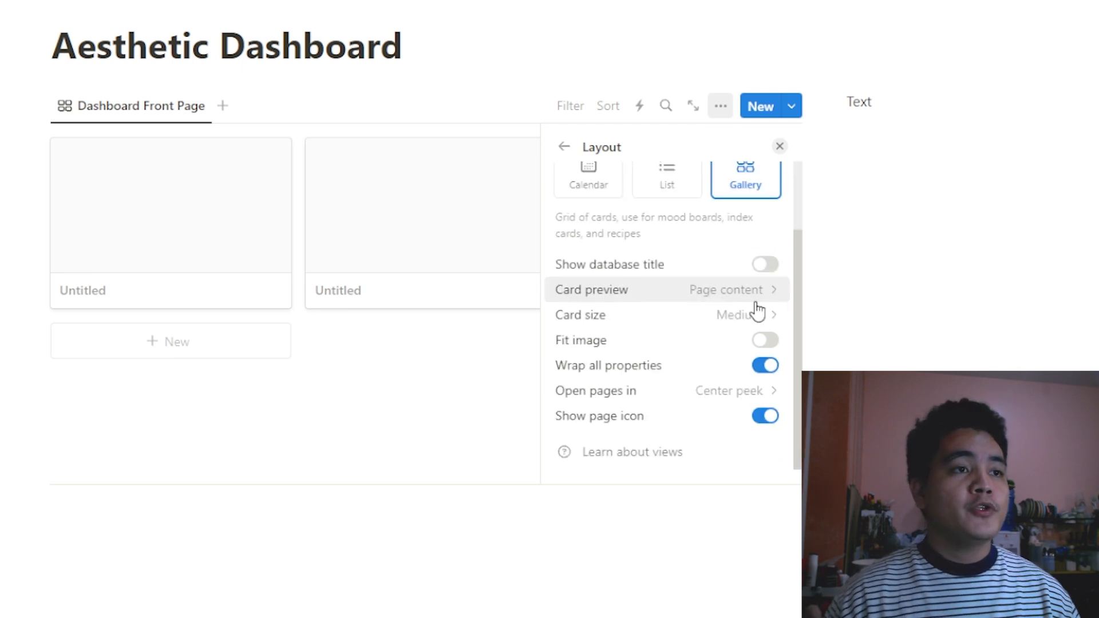
pyautogui.click(758, 311)
pyautogui.click(690, 347)
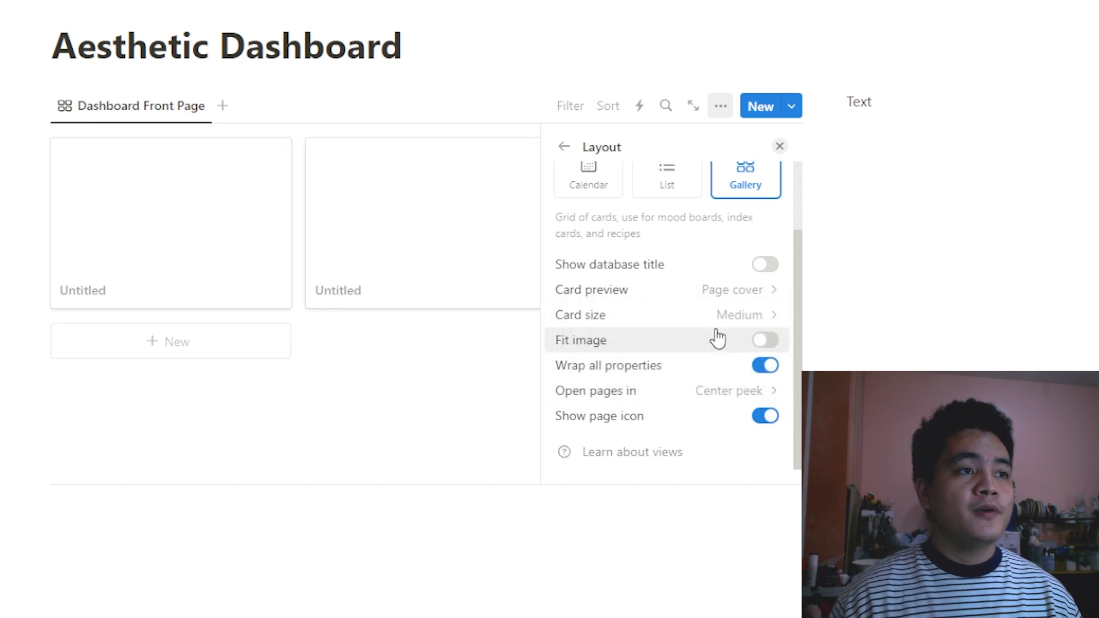
# - Set the gallery's card size to Large and turn off Wrap all properties and Show page icon
pyautogui.click(747, 316)
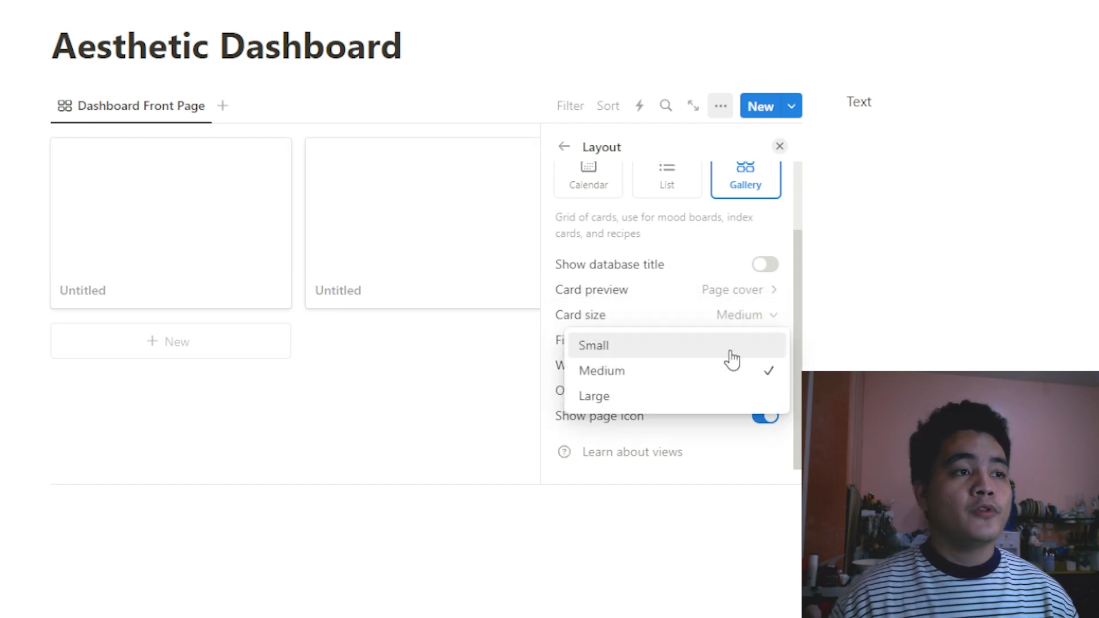
pyautogui.click(708, 408)
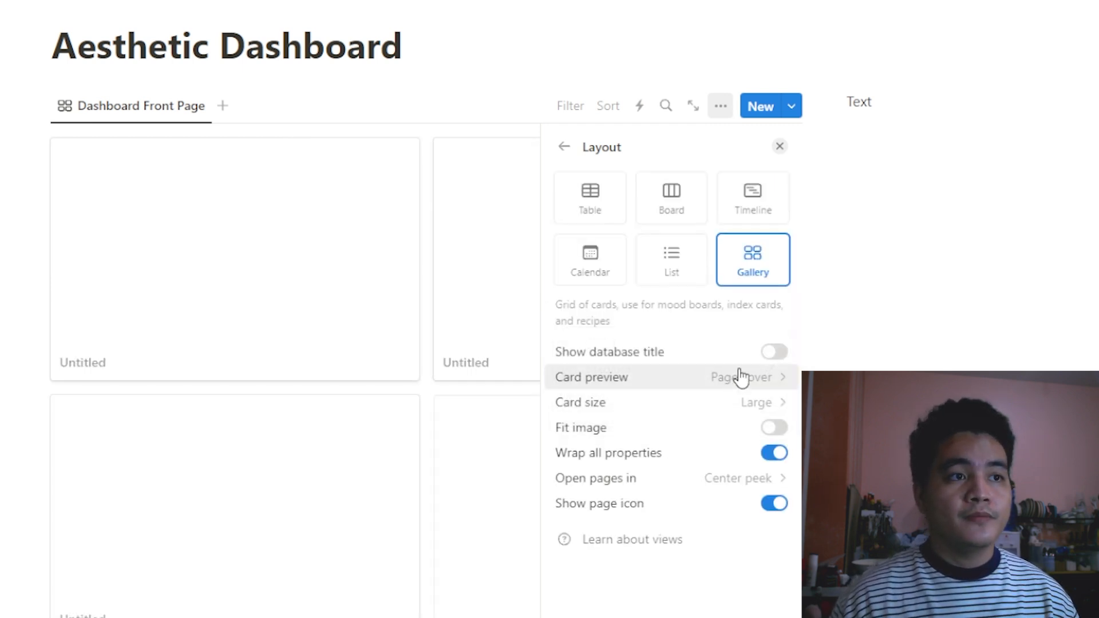
pyautogui.click(771, 456)
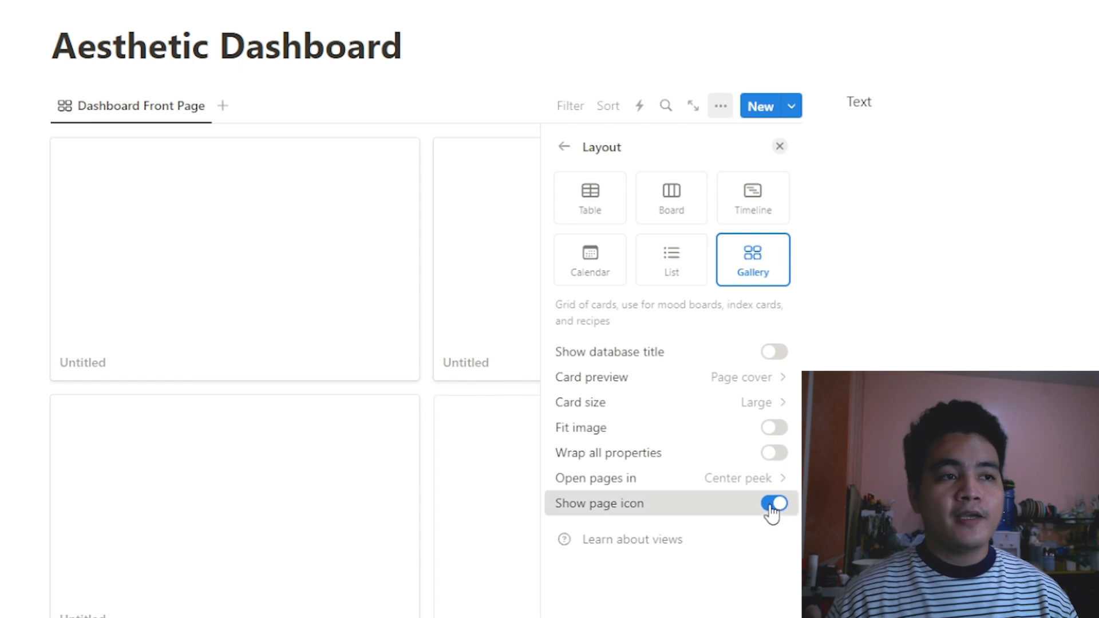
pyautogui.click(774, 505)
pyautogui.click(778, 149)
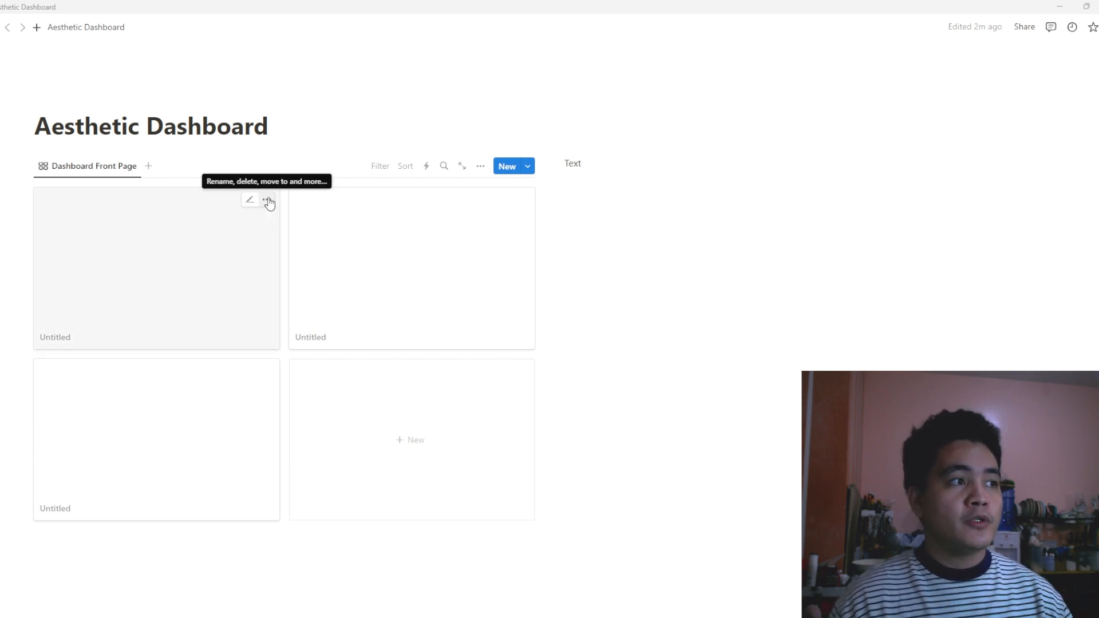
# - Delete the untitled placeholder cards from the gallery and add a new card titled Finances
pyautogui.click(267, 200)
pyautogui.click(305, 238)
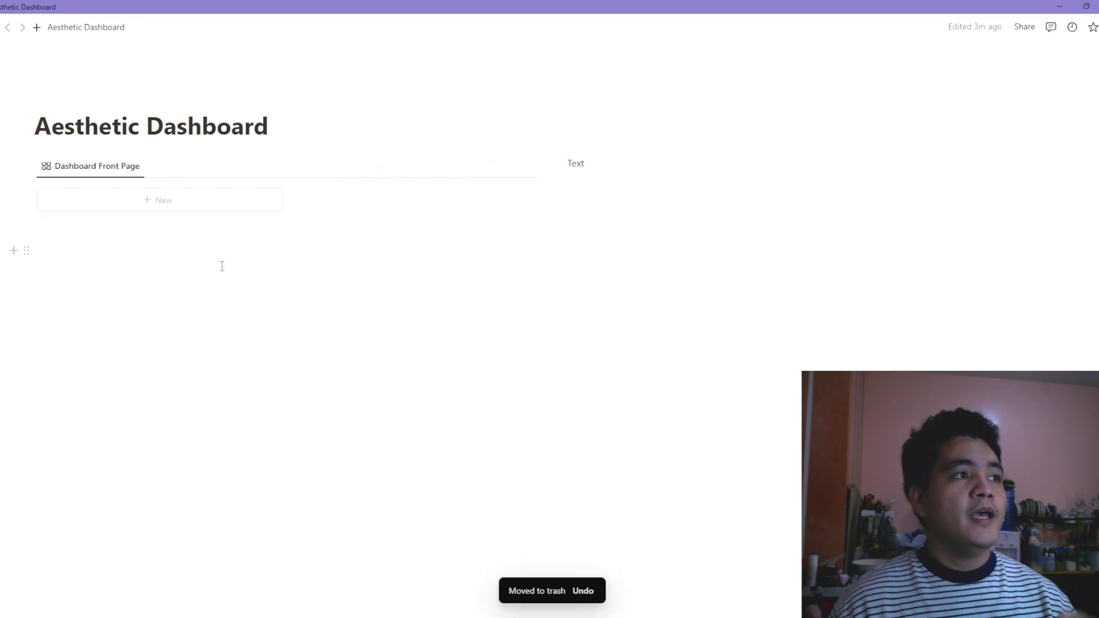
pyautogui.click(154, 209)
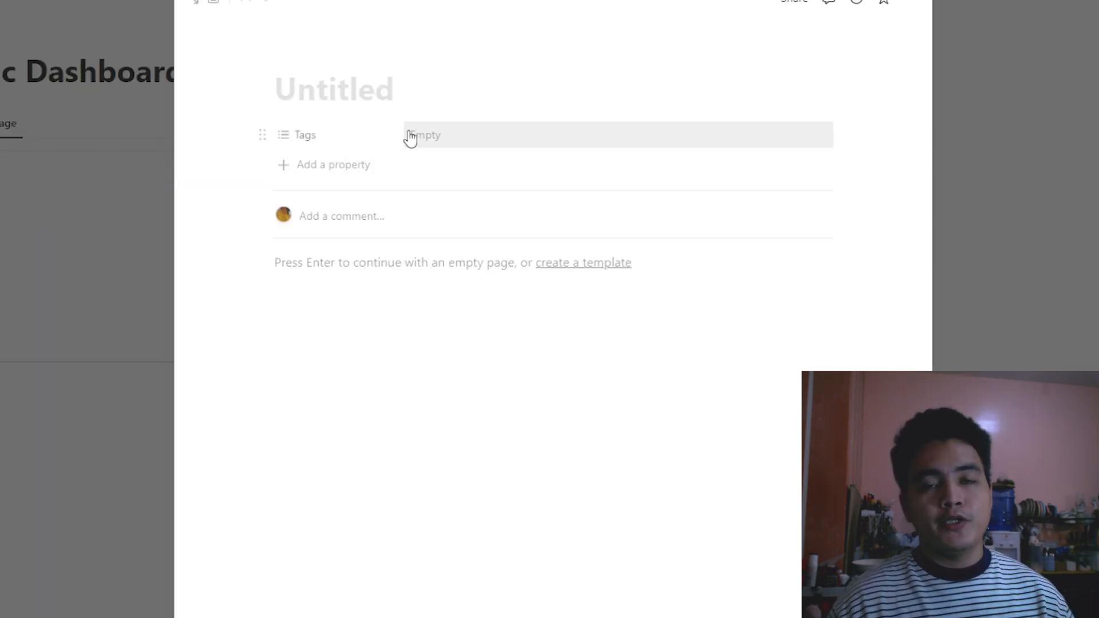
pyautogui.moveTo(321, 93)
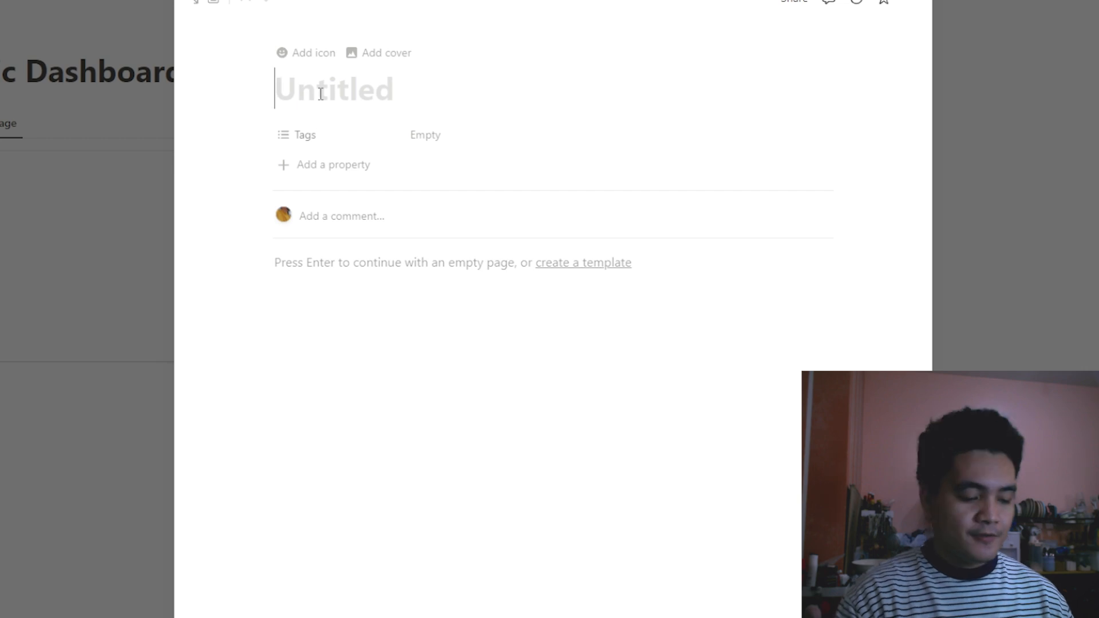
pyautogui.write('Finan')
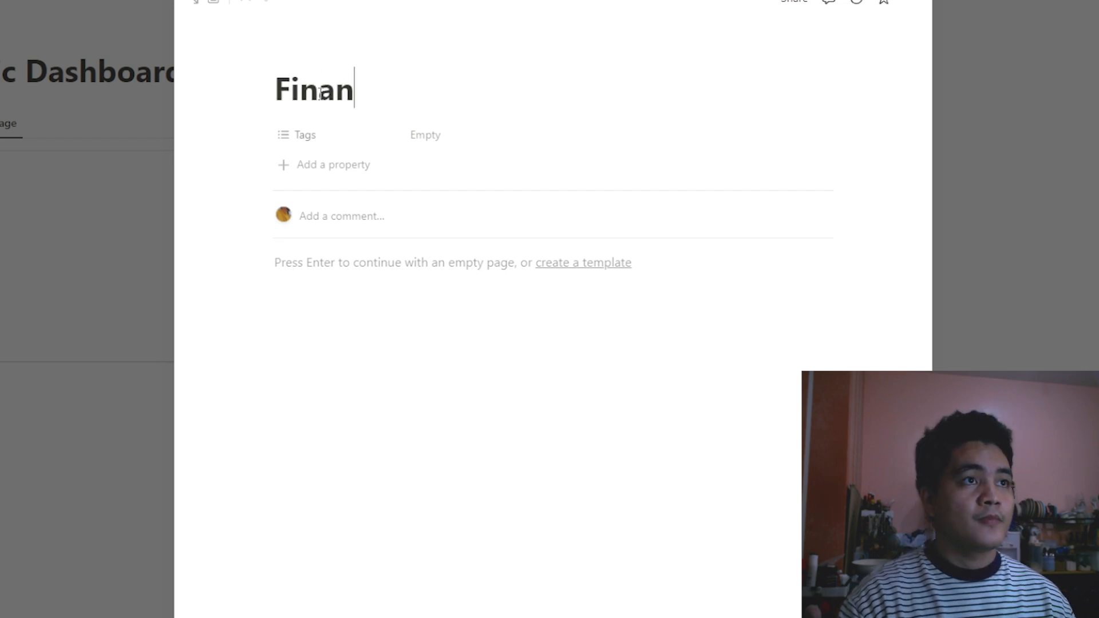
pyautogui.write('ces')
# - Delete the Tags property from the Finances page for the whole Main Dashboard database
pyautogui.click(305, 134)
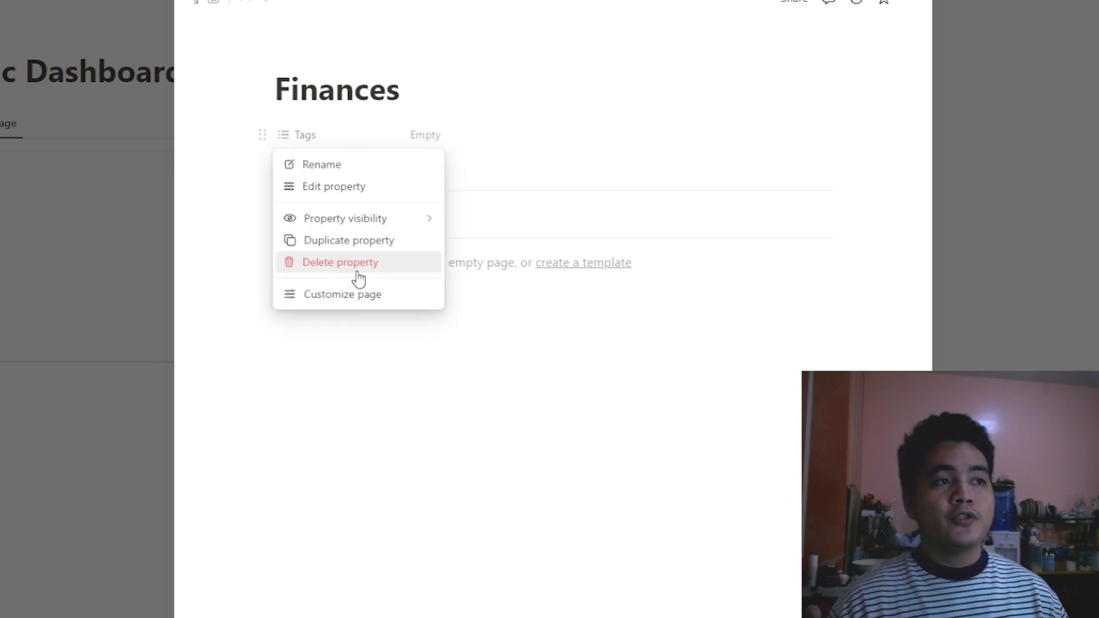
pyautogui.click(392, 269)
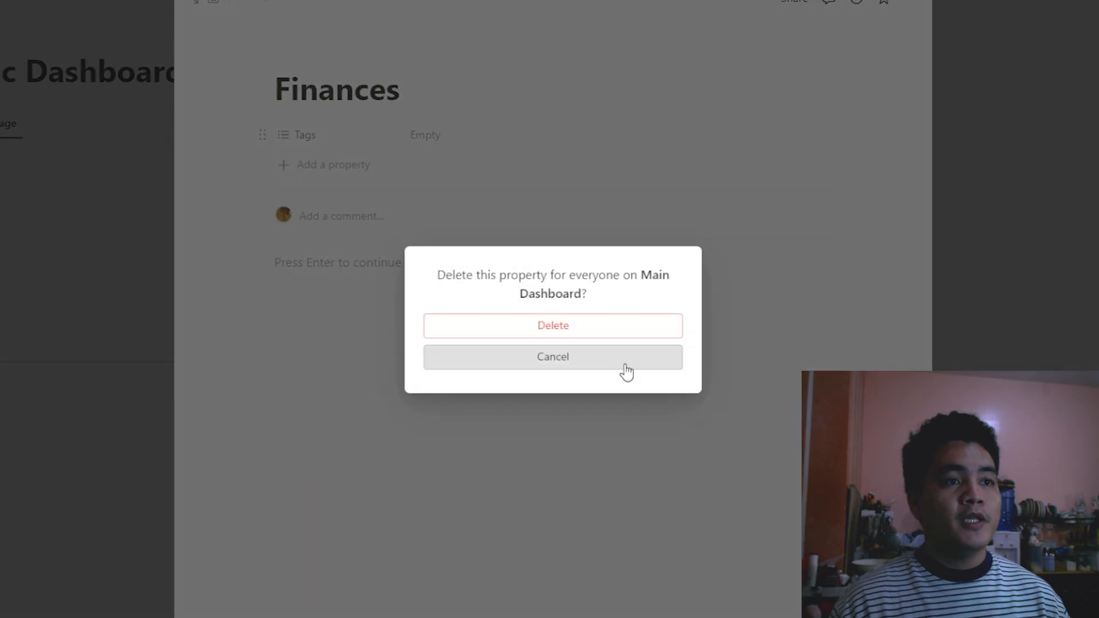
pyautogui.click(525, 328)
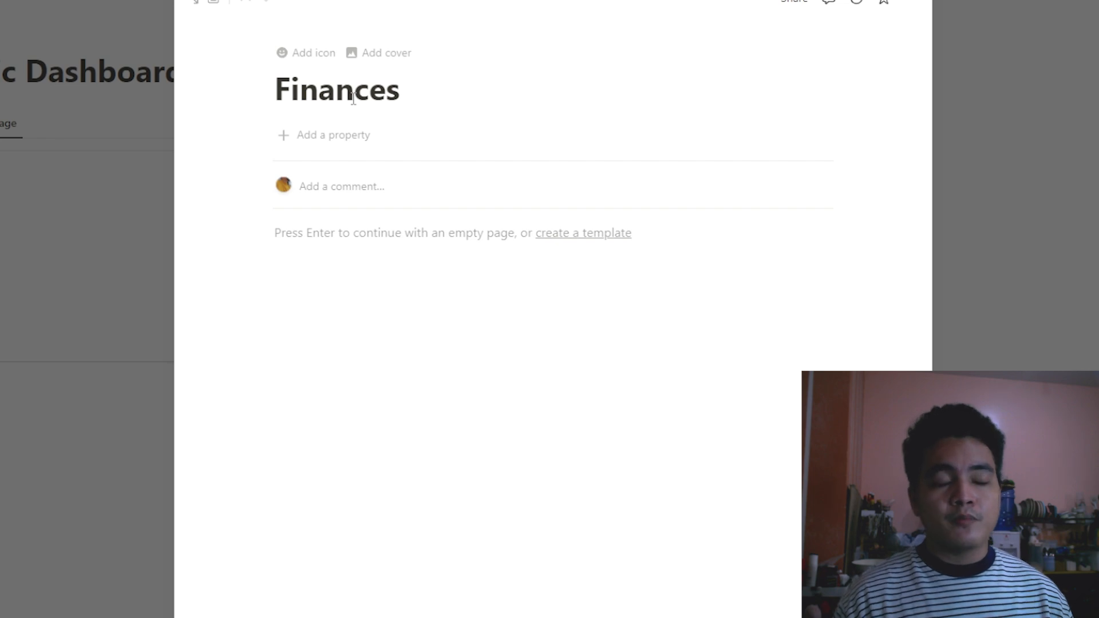
# - Give the Finances page an Unsplash cover found with "finance", using the photo of ledger papers beside a wooden bowl, and close the page
pyautogui.click(384, 53)
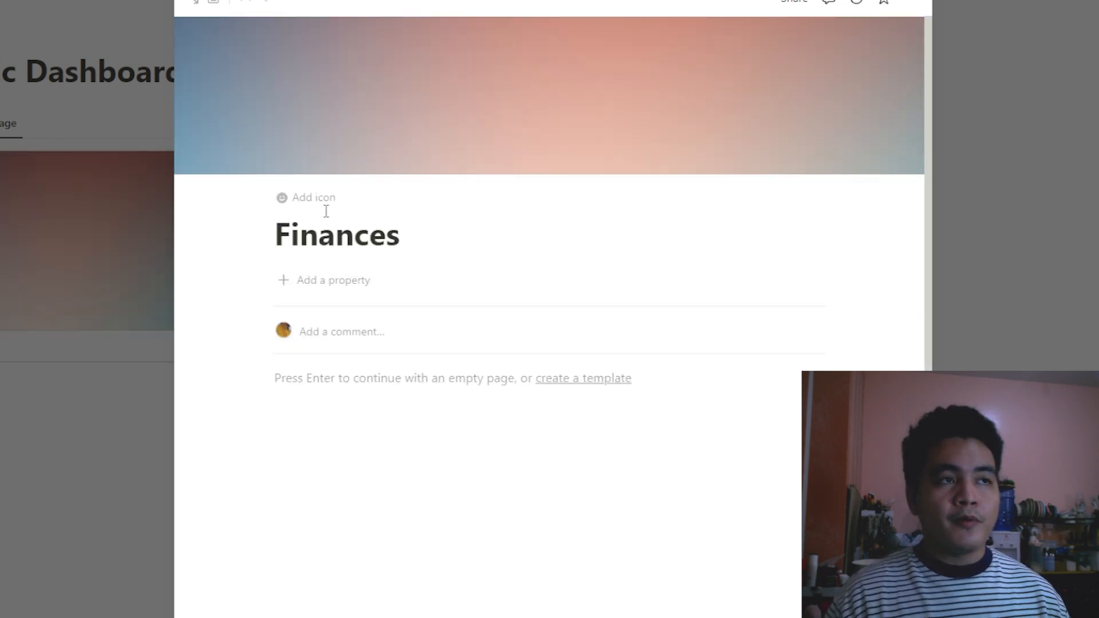
pyautogui.moveTo(719, 51)
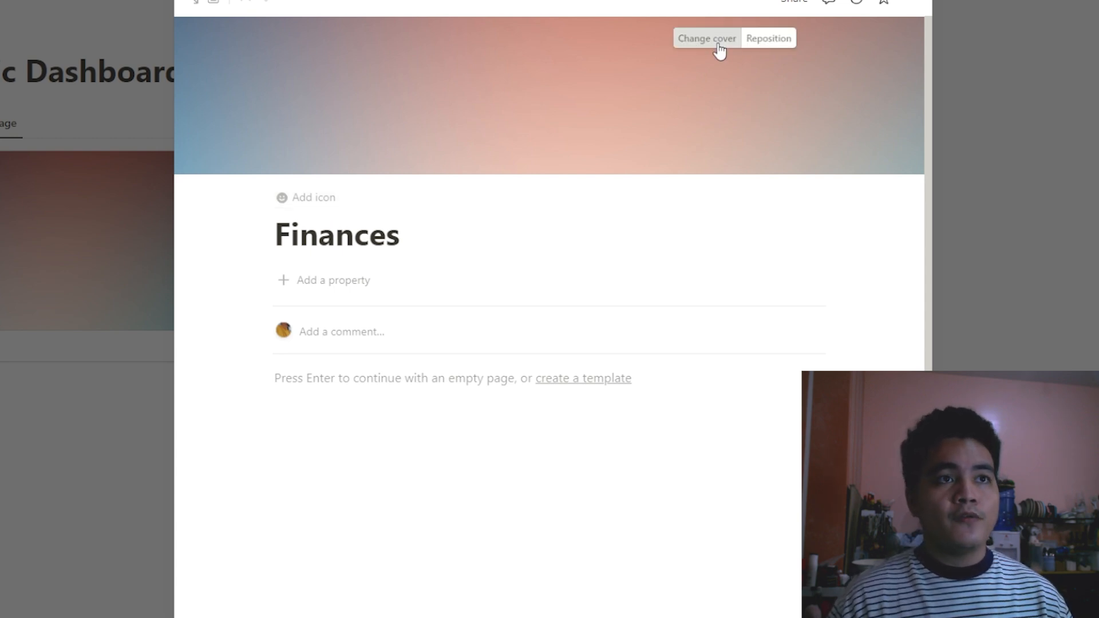
pyautogui.click(719, 51)
pyautogui.click(592, 75)
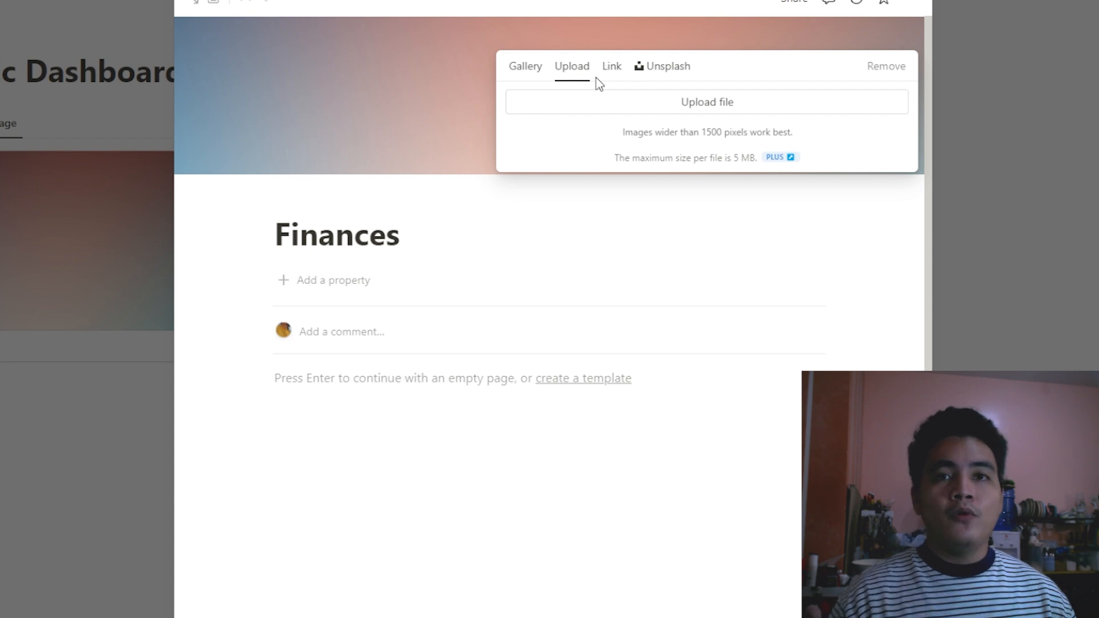
pyautogui.click(675, 81)
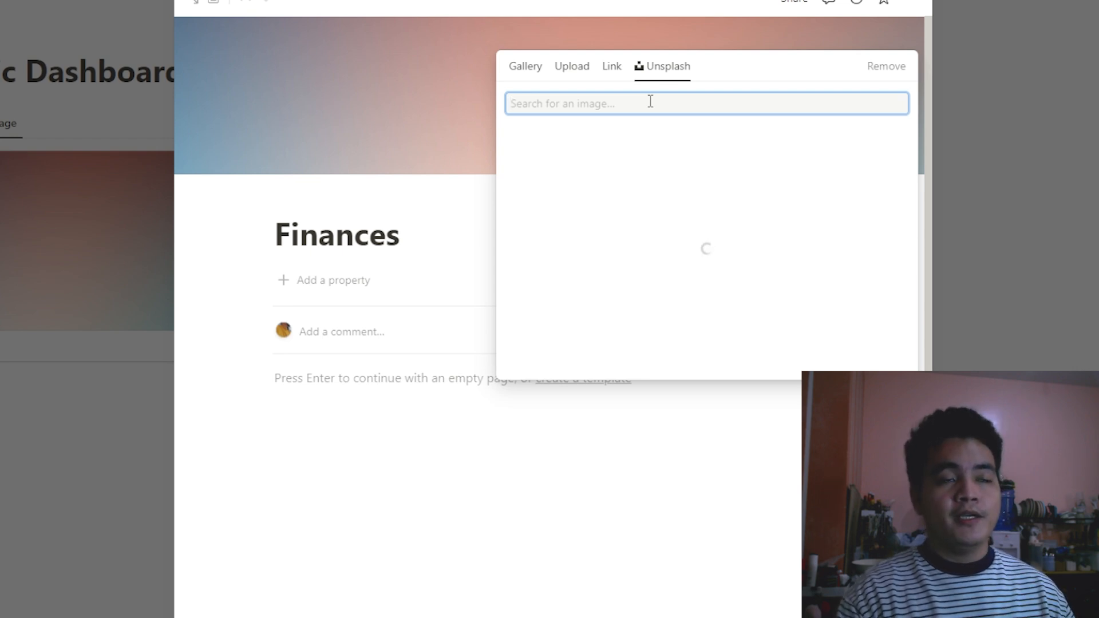
pyautogui.write('finance')
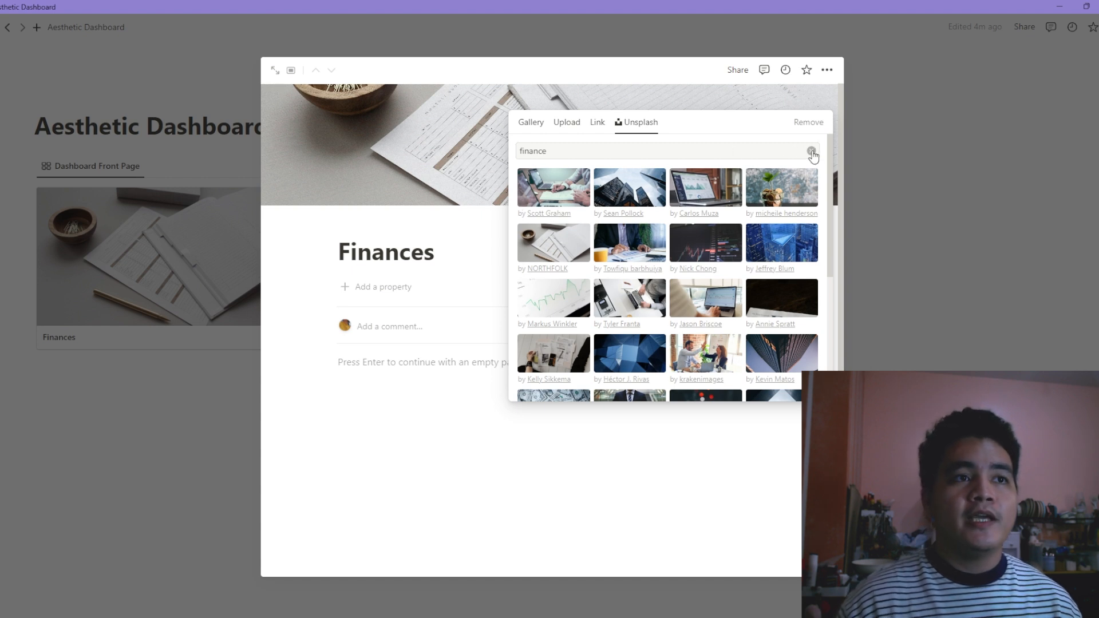
pyautogui.click(811, 150)
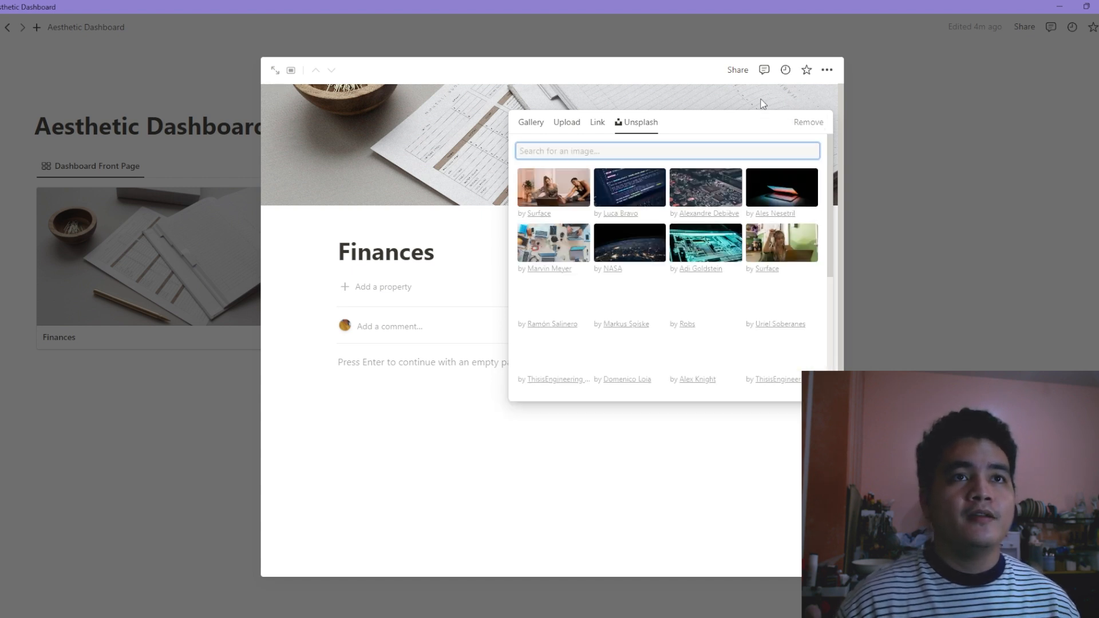
pyautogui.click(911, 123)
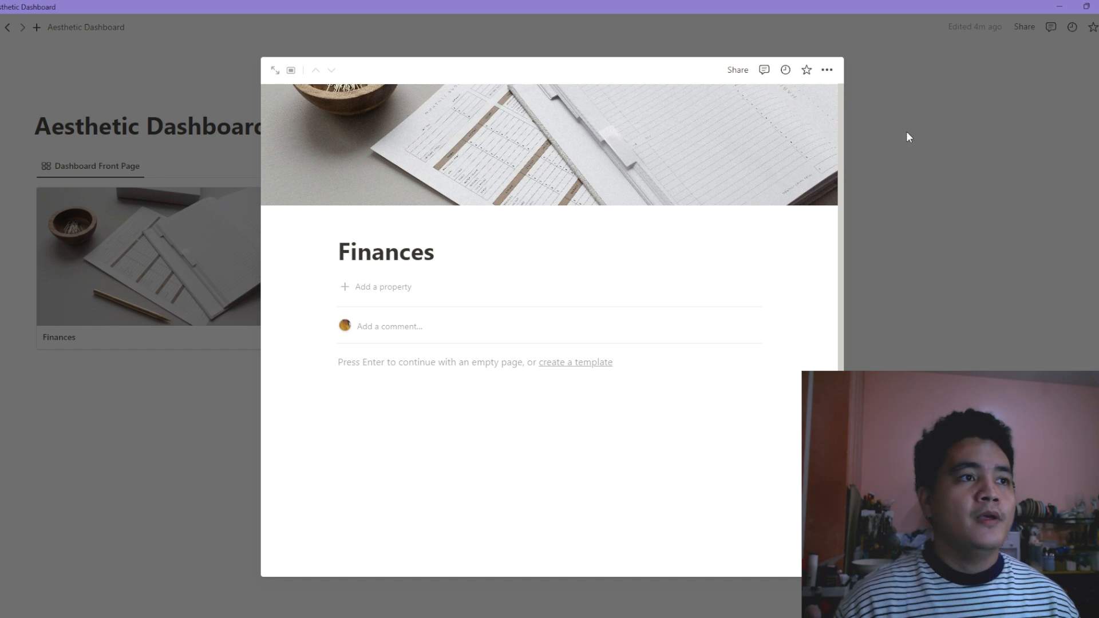
pyautogui.click(918, 132)
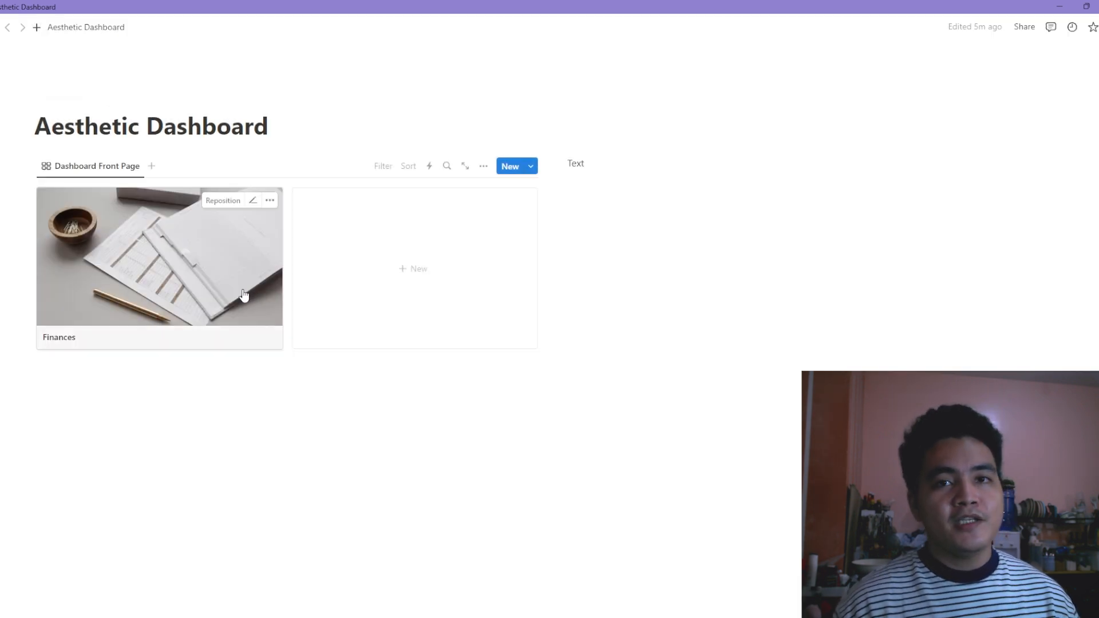
# - Add gallery cards titled Studies, Schedule, Travel Plans and Content Creation, each with a matching cover photo
pyautogui.click(388, 274)
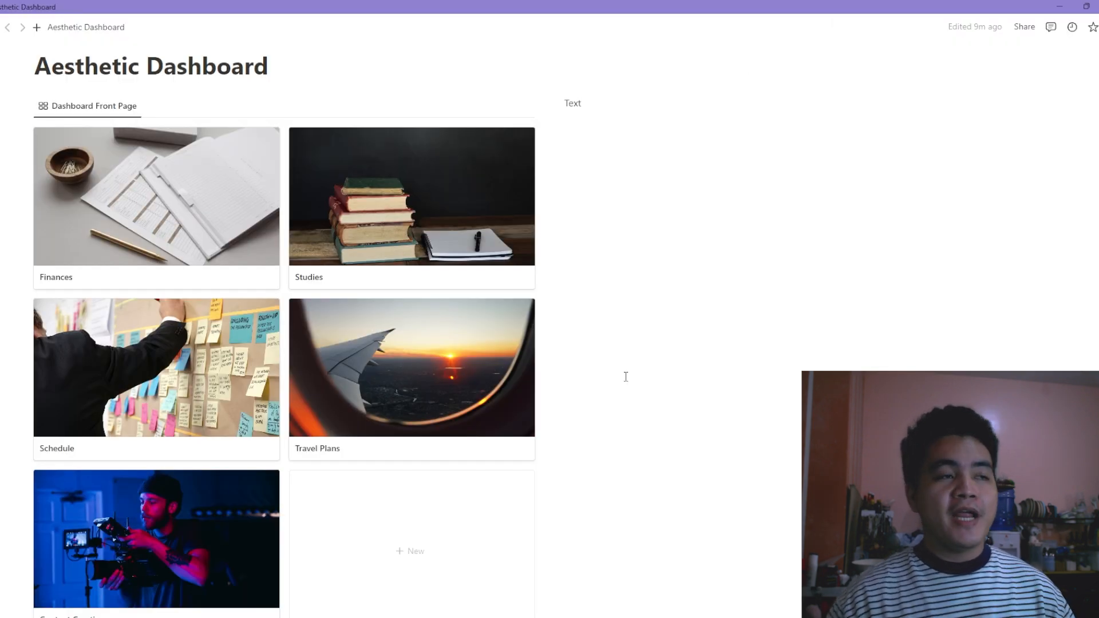
# - Add a cover to the Aesthetic Dashboard page using the orange and purple canyon rock photo from Unsplash
pyautogui.scroll(-1, 629, 378)
pyautogui.scroll(2, 636, 378)
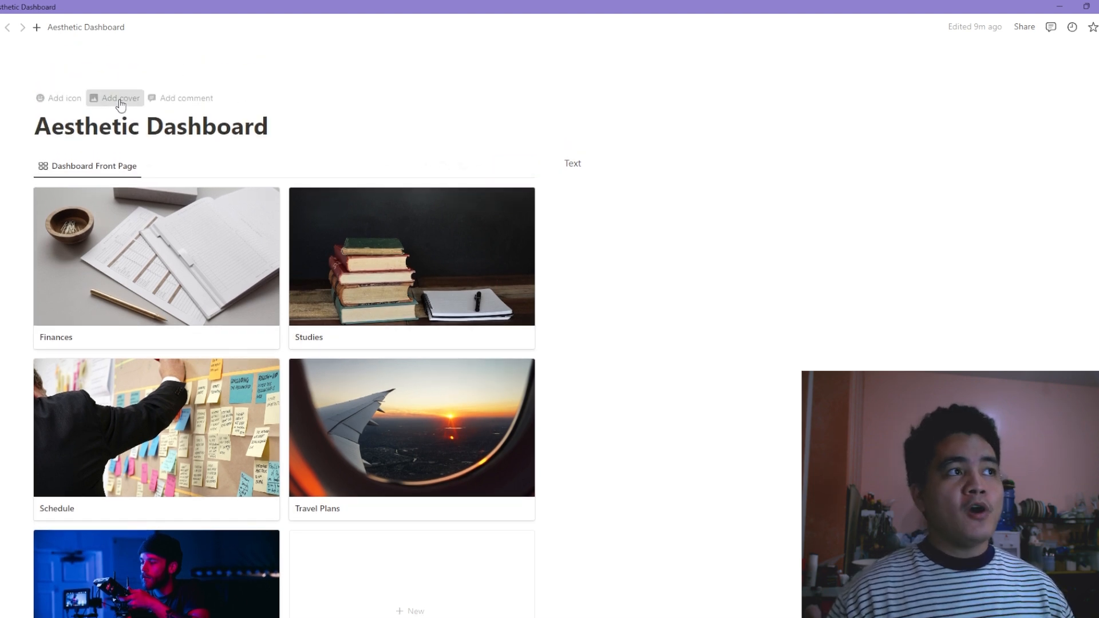
pyautogui.click(114, 98)
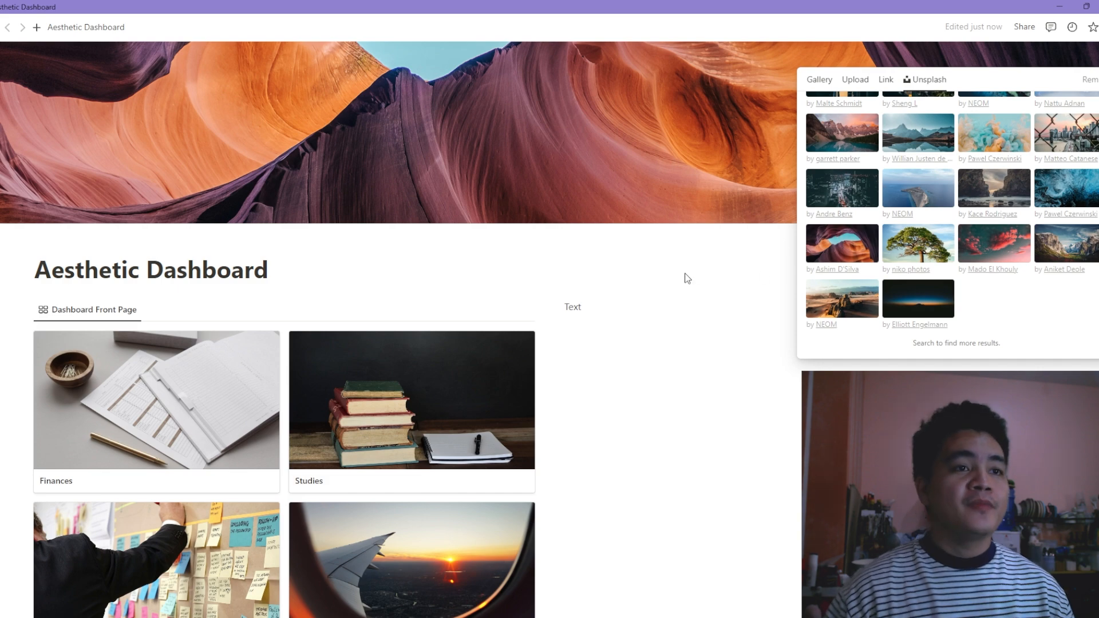
pyautogui.click(685, 274)
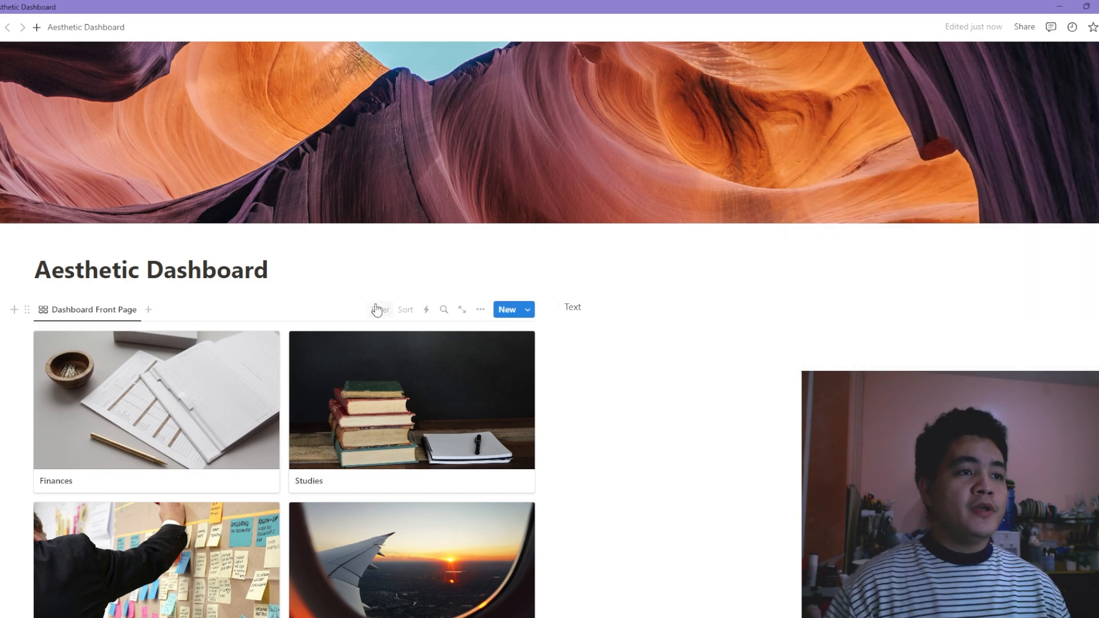
# - Replace the Text placeholder beside the gallery with the Daily To-Do List view and widen the gallery column
pyautogui.scroll(-4, 449, 297)
pyautogui.scroll(4, 449, 337)
pyautogui.moveTo(587, 310); pyautogui.dragTo(565, 306)
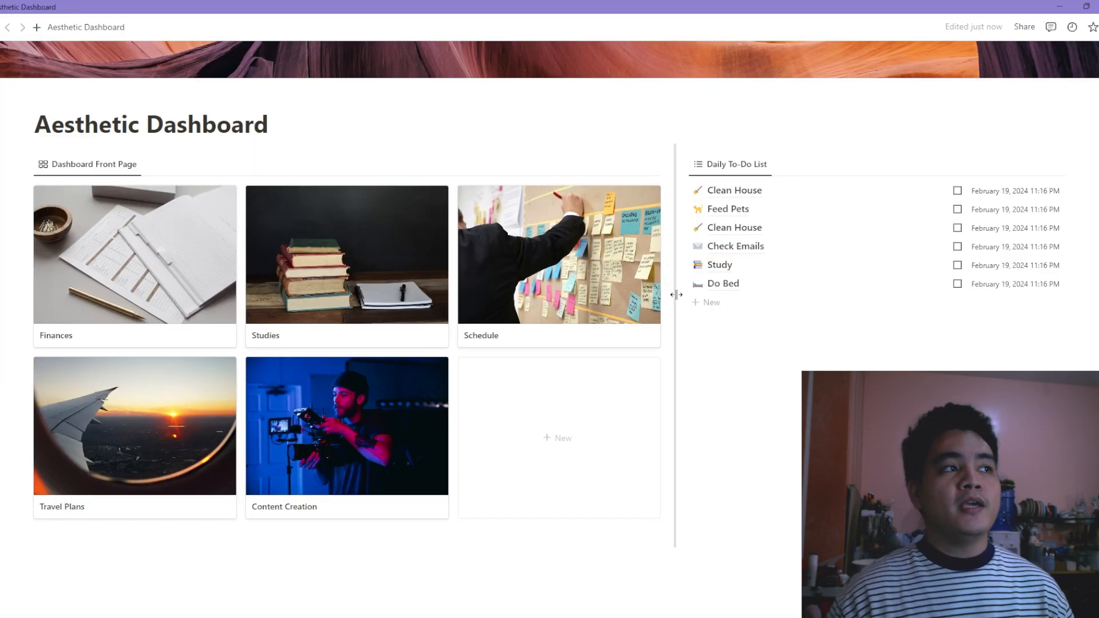
pyautogui.moveTo(677, 295); pyautogui.dragTo(742, 302)
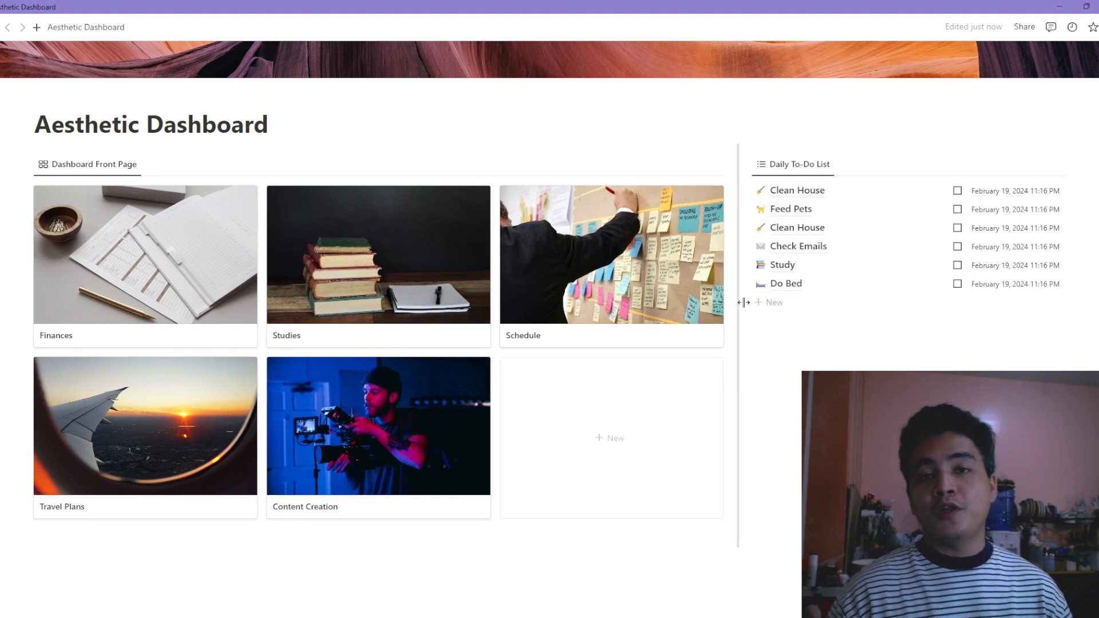
# - Insert a divider below the gallery and add a linked calendar view of Main Calendar of Events beneath it
pyautogui.scroll(-1, 755, 421)
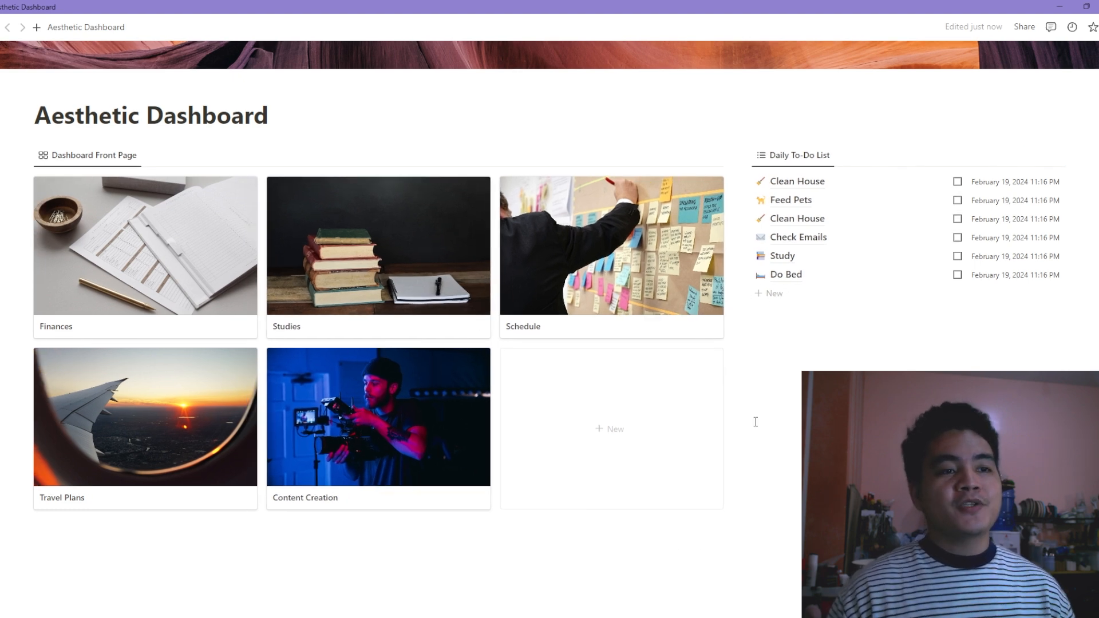
pyautogui.scroll(-2, 605, 458)
pyautogui.click(602, 463)
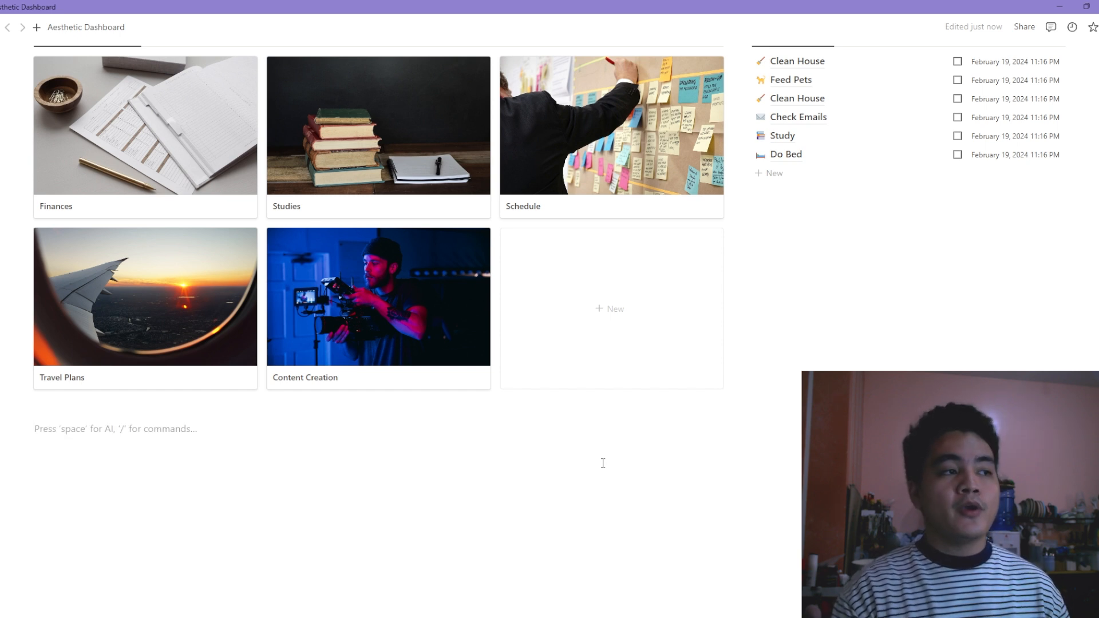
pyautogui.write('---')
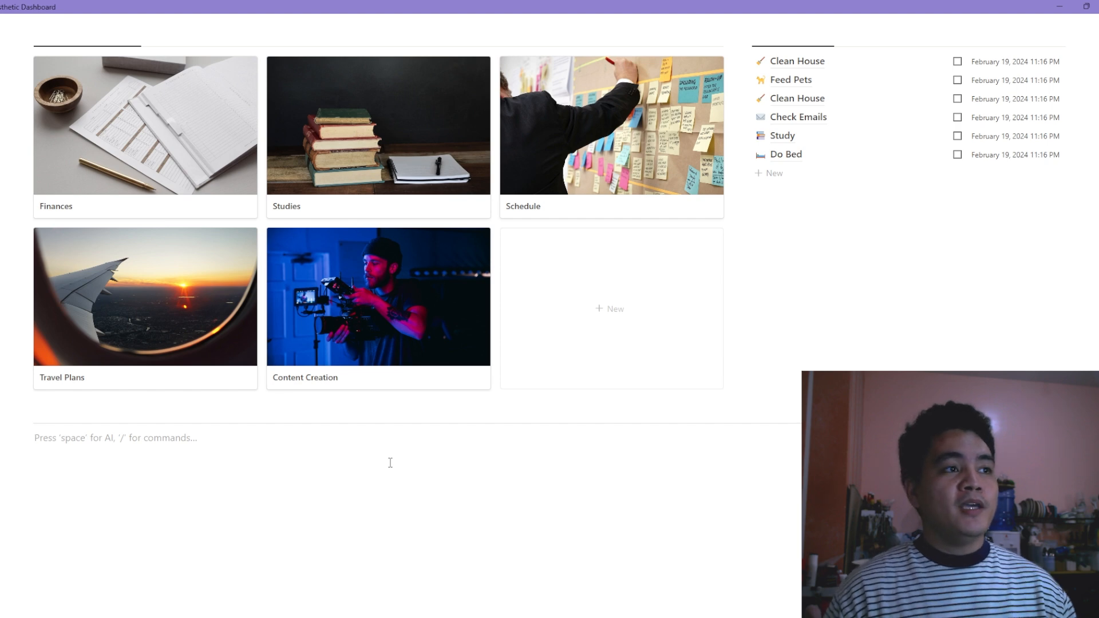
pyautogui.scroll(3, 577, 304)
pyautogui.scroll(1, 576, 290)
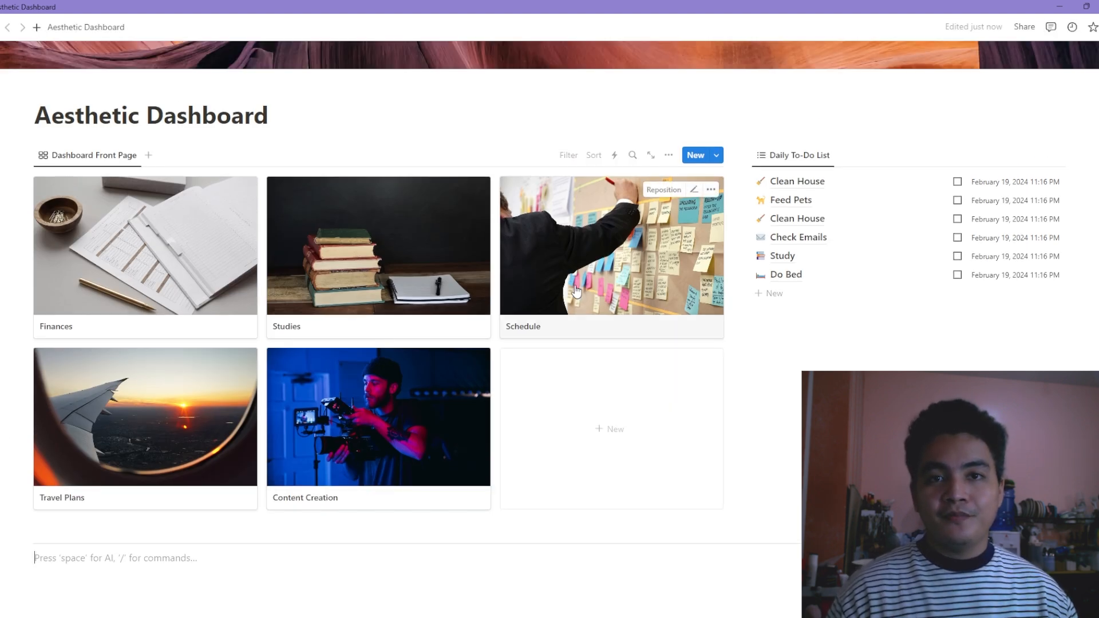
pyautogui.scroll(-6, 576, 290)
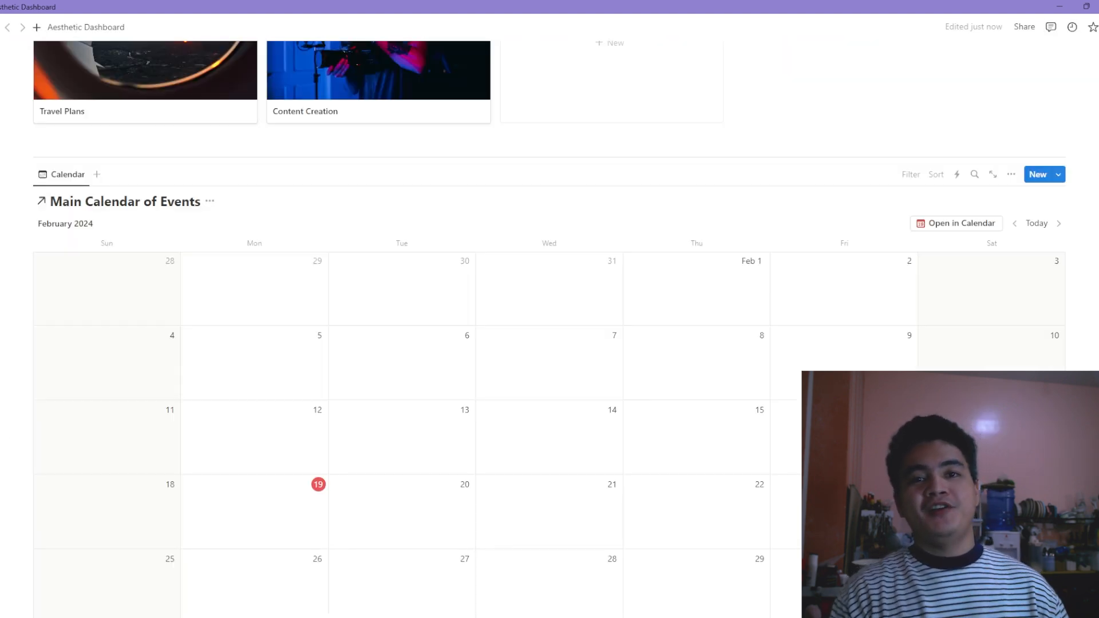